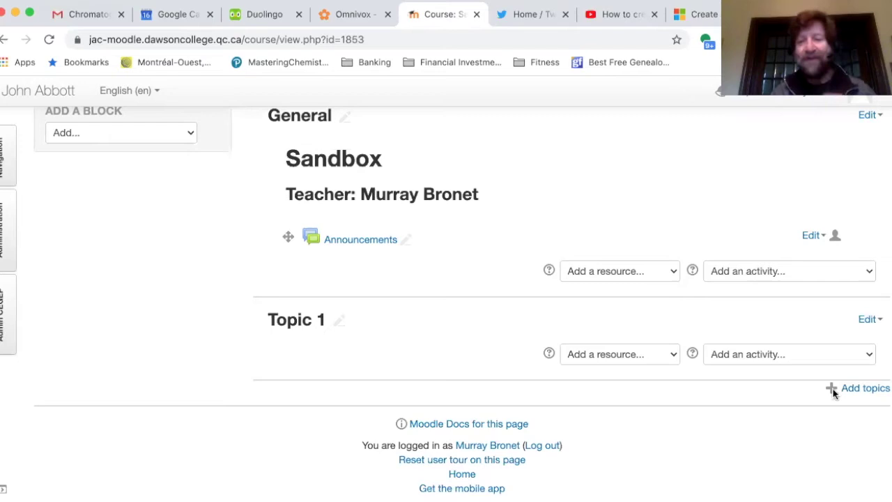
# Add a Quiz activity to Topic 1 and name it "Quiz 1".
pyautogui.click(833, 357)
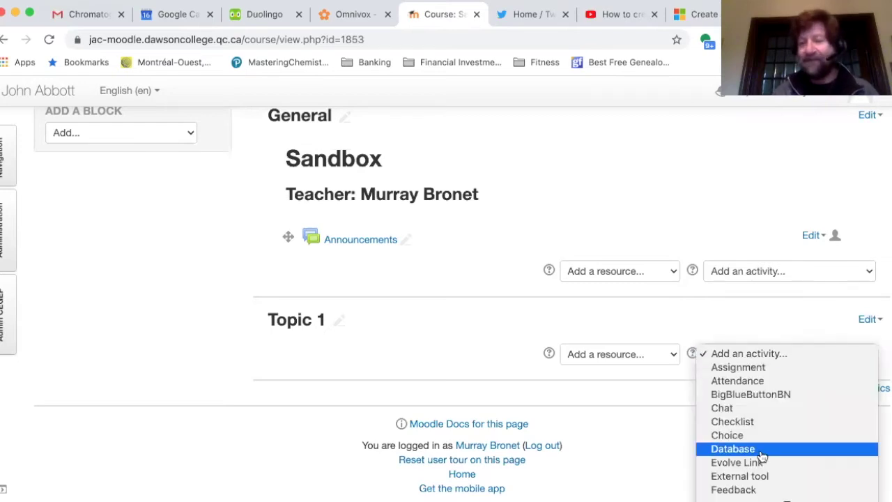
pyautogui.scroll(-5, 763, 456)
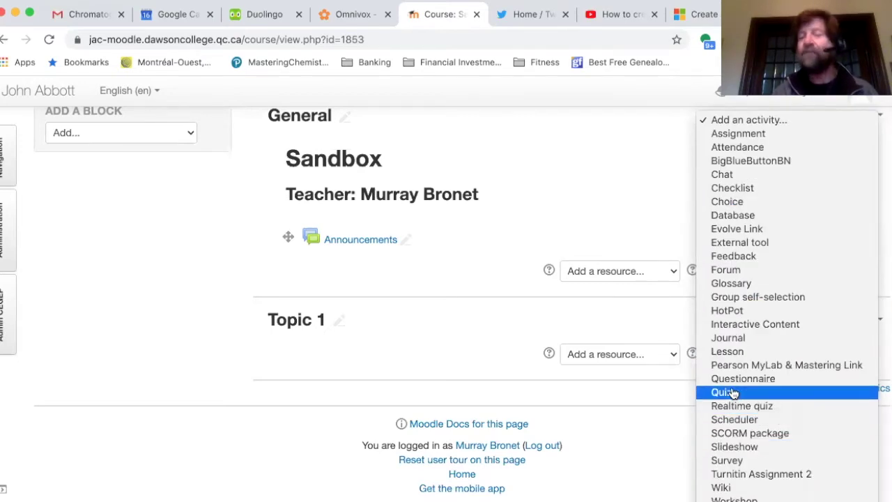
pyautogui.click(732, 393)
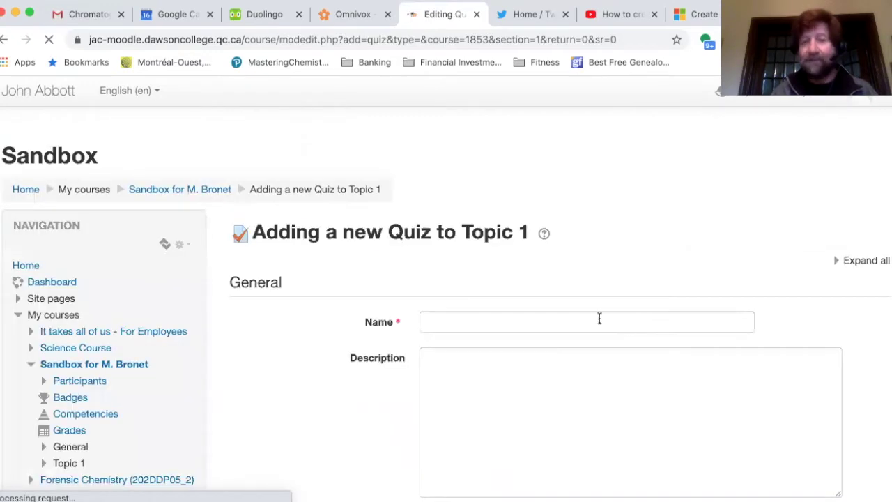
pyautogui.click(599, 318)
pyautogui.write('Quiz')
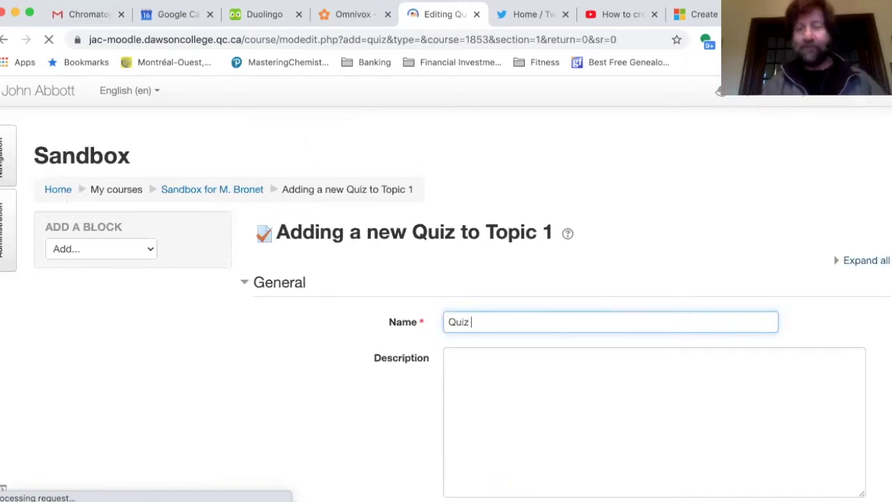
pyautogui.click(559, 387)
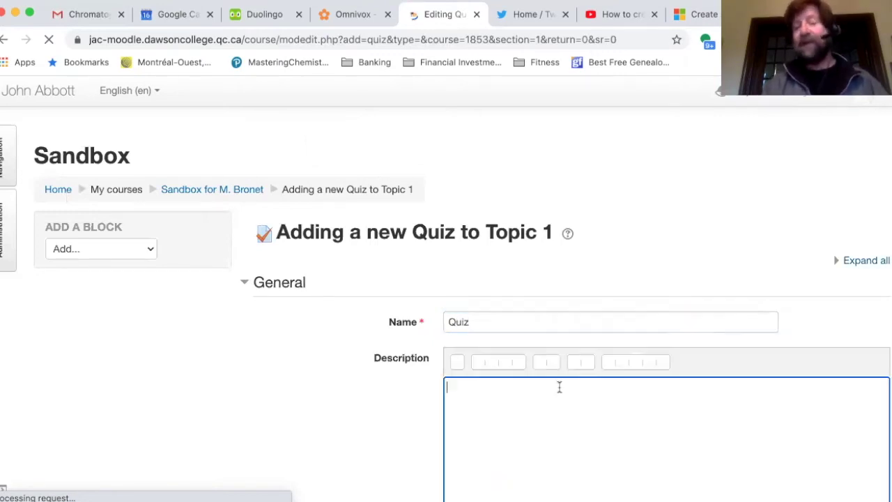
pyautogui.click(550, 320)
pyautogui.write('1')
# Enter the quiz description "This is a quiz testing arithmetic skills".
pyautogui.click(509, 416)
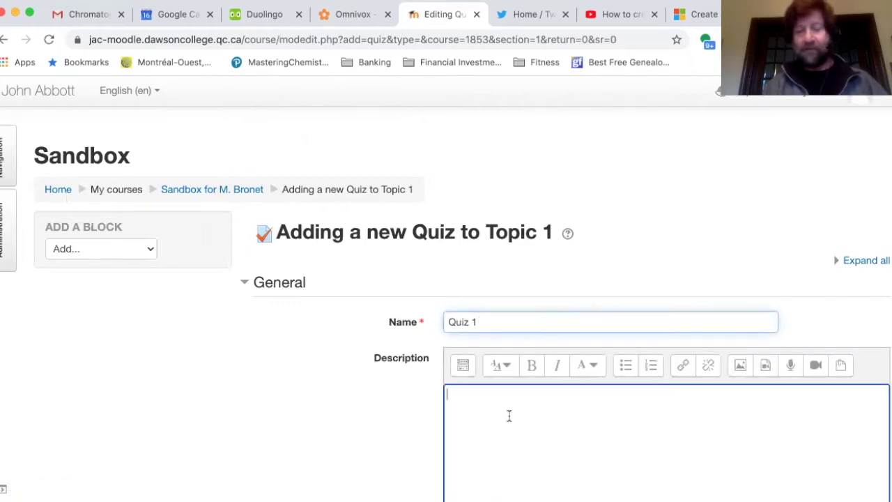
pyautogui.write('This ')
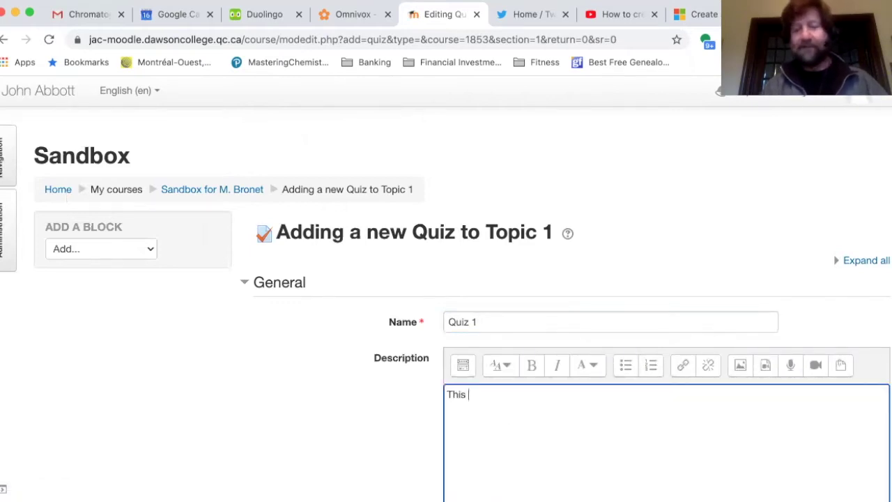
pyautogui.write('is ')
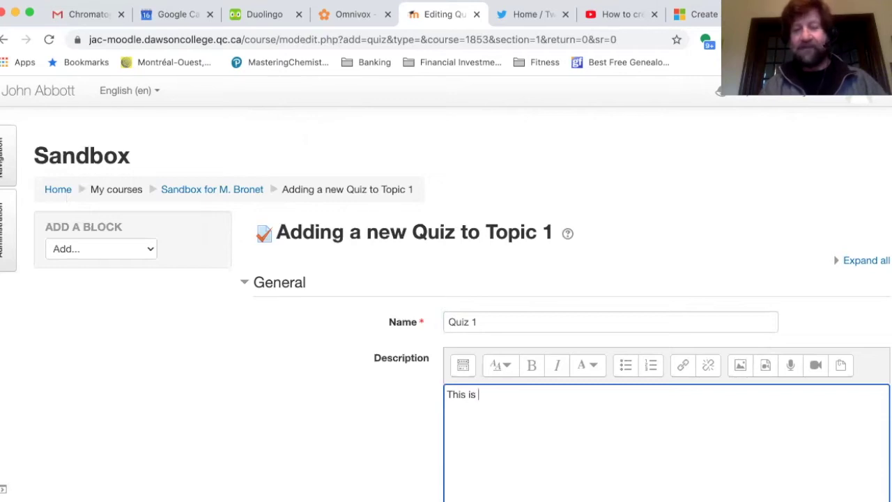
pyautogui.write('a quiz ')
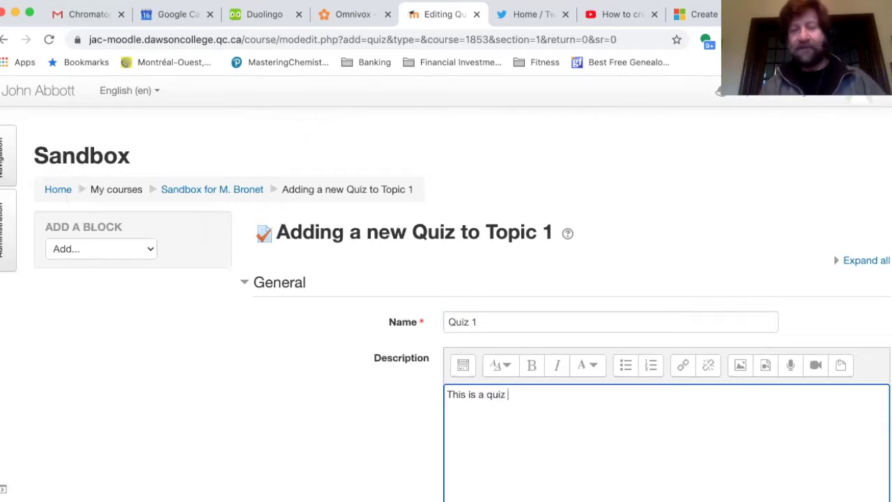
pyautogui.write('testing ')
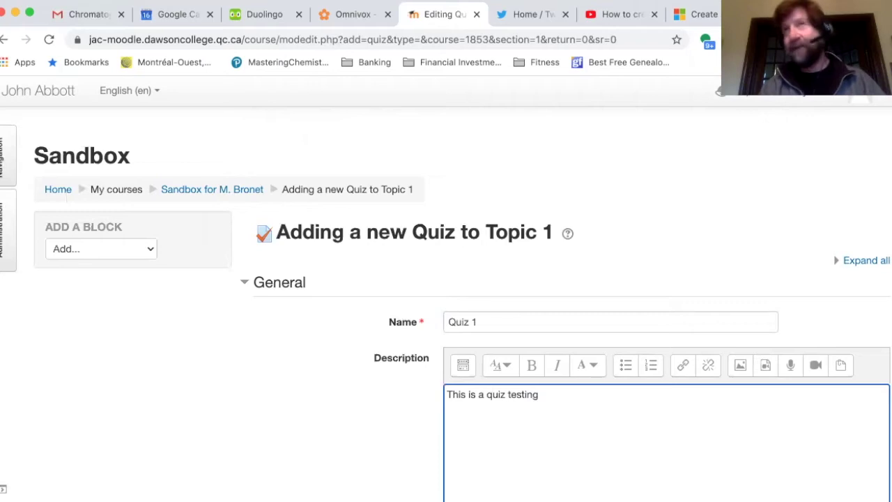
pyautogui.write('ari')
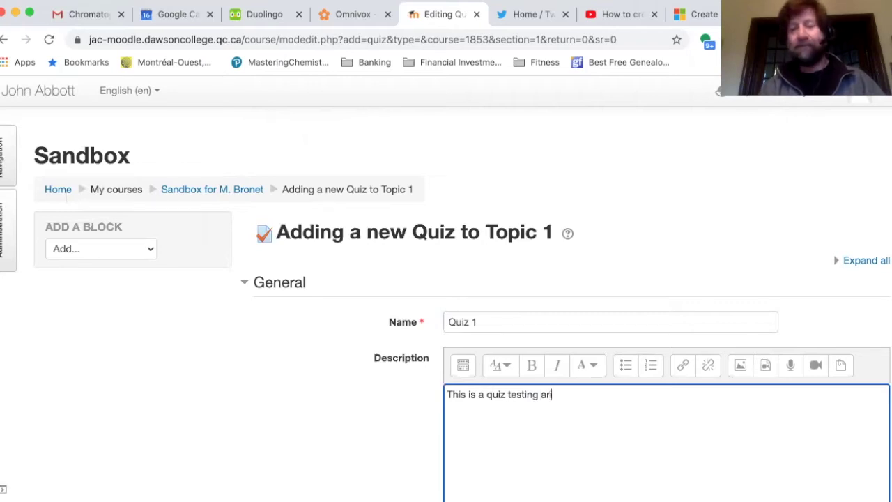
pyautogui.write('thmetic')
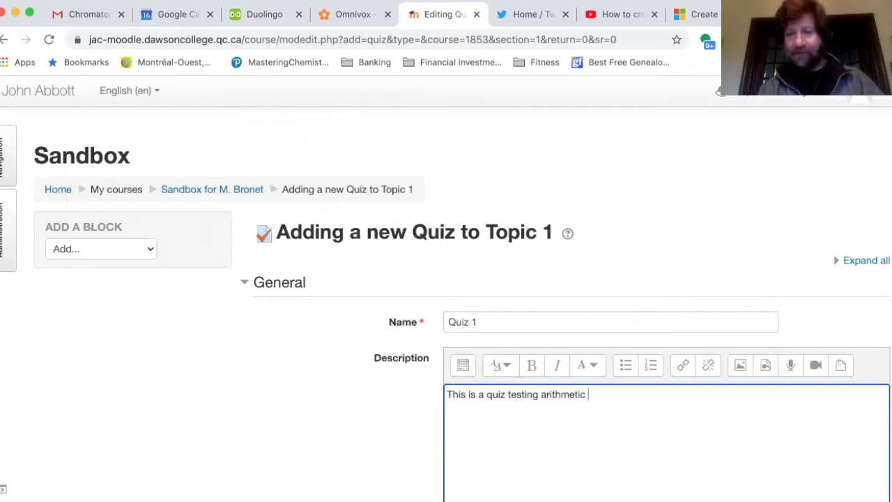
pyautogui.write(' skills')
# In the Timing settings, enable the quiz opening date and set it to 16 October 2020 at 13:00.
pyautogui.scroll(-5, 497, 458)
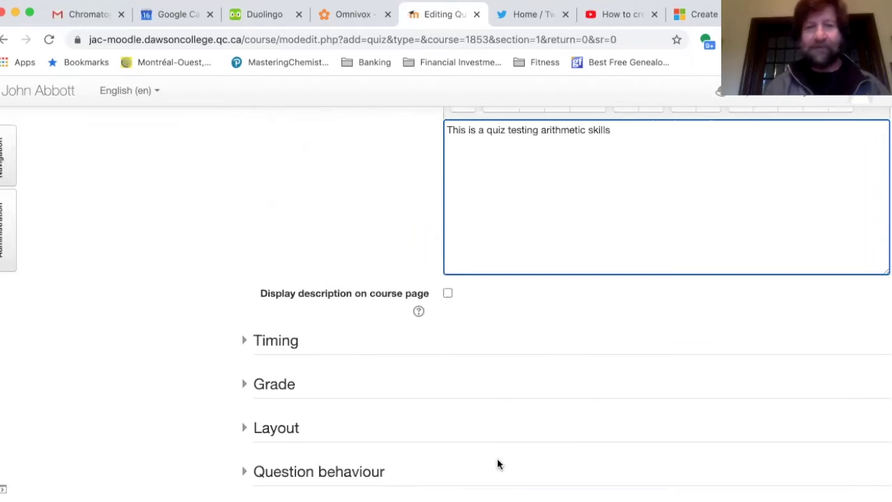
pyautogui.scroll(-1, 497, 458)
pyautogui.scroll(-1, 554, 374)
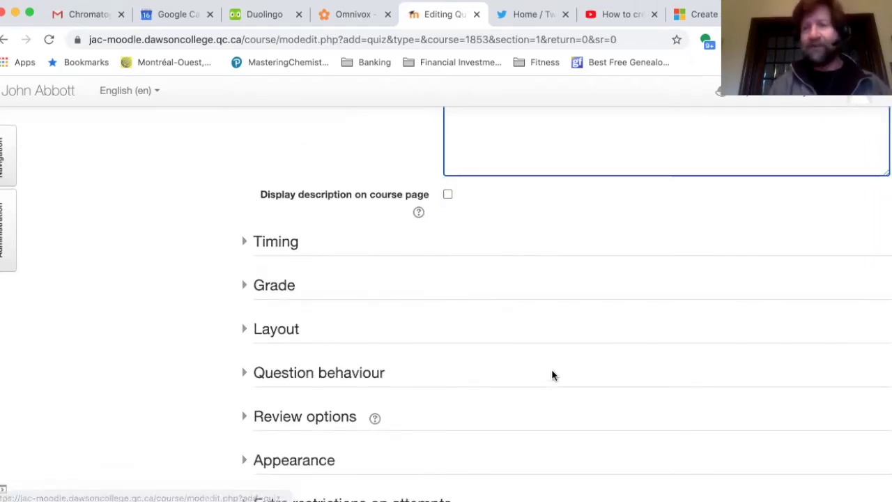
pyautogui.scroll(-1, 286, 223)
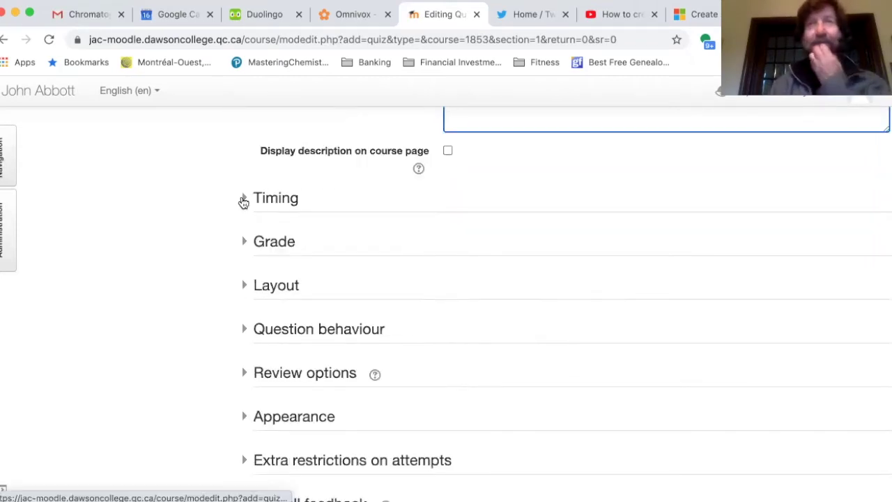
pyautogui.click(243, 201)
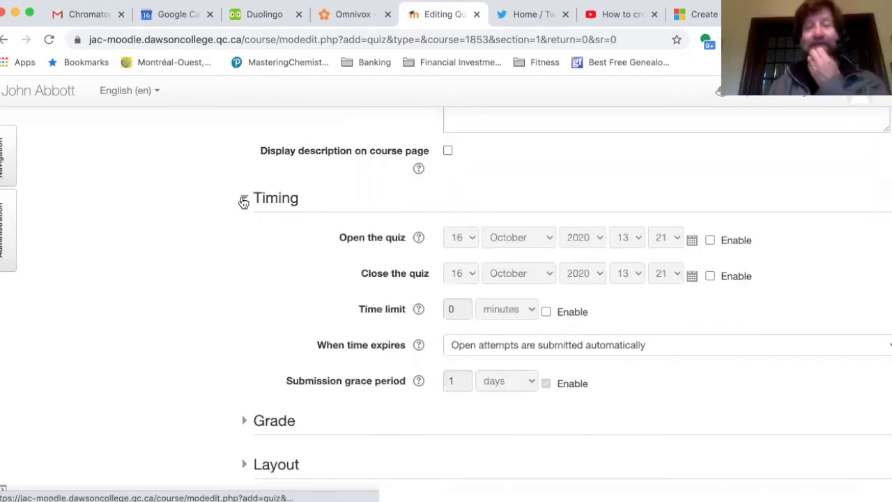
pyautogui.click(710, 241)
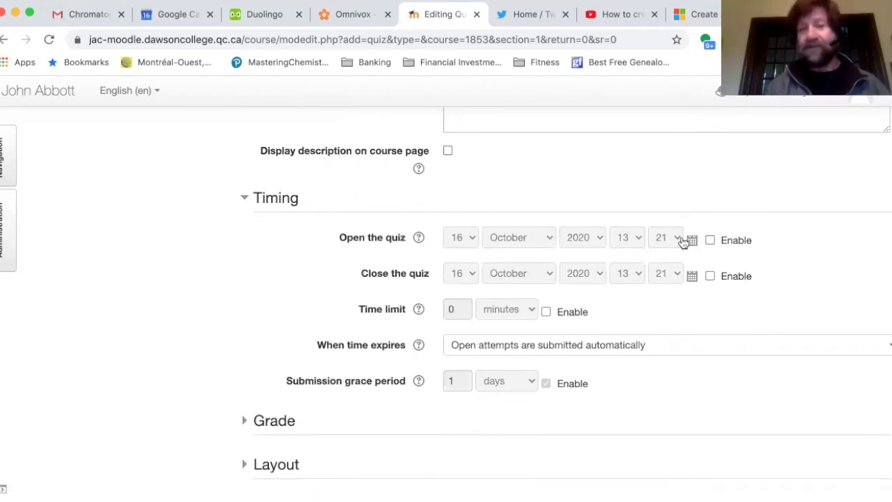
pyautogui.click(679, 240)
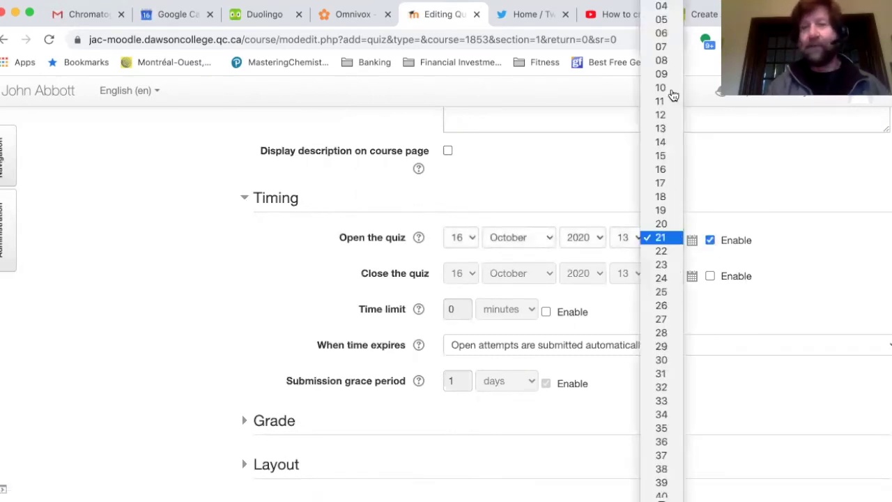
pyautogui.scroll(2, 669, 14)
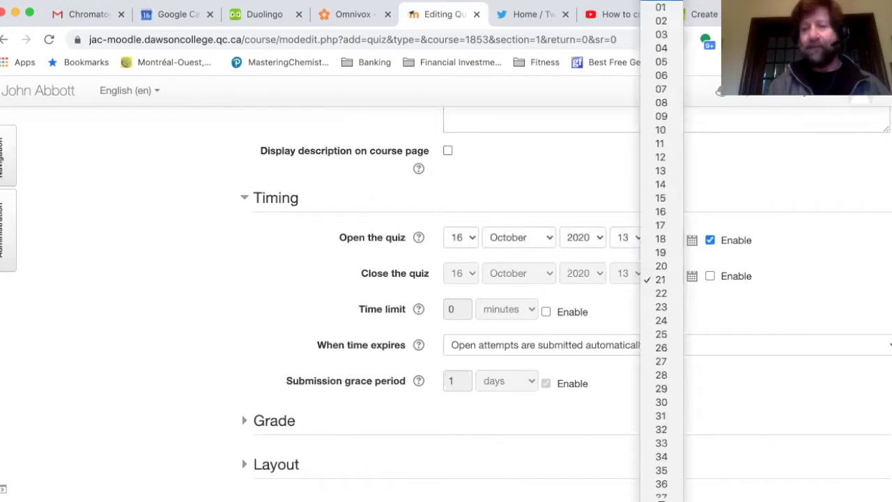
pyautogui.click(661, 0)
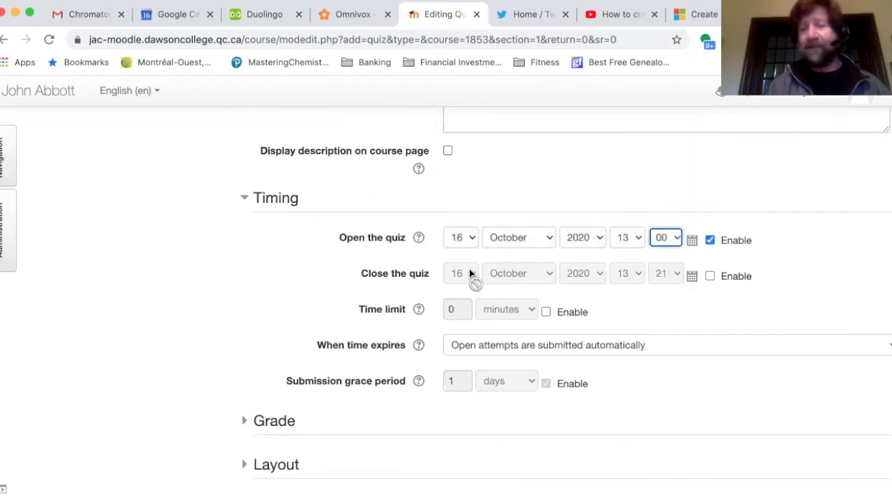
# Enable the quiz closing date and set it to 17 October 2020 at 13:00.
pyautogui.click(710, 277)
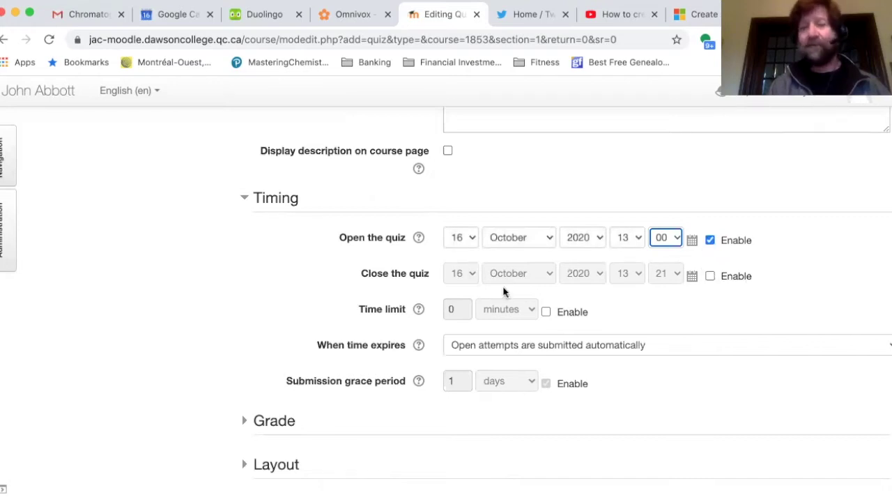
pyautogui.click(471, 275)
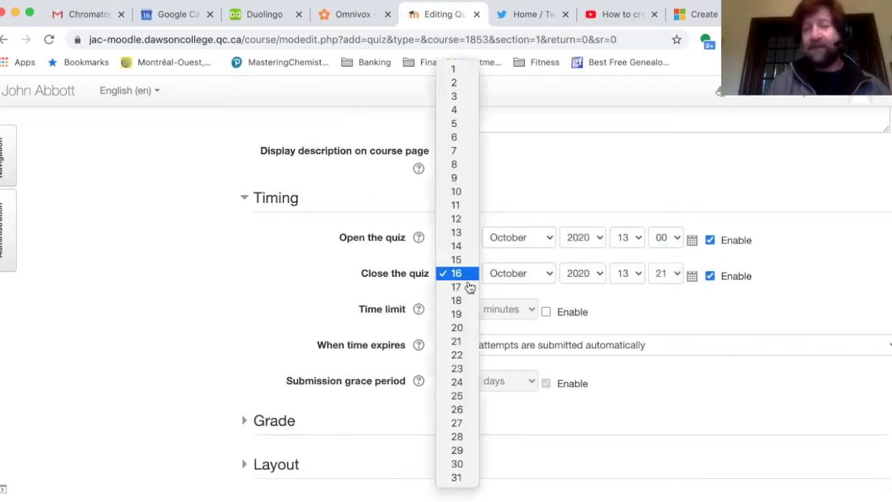
pyautogui.click(470, 288)
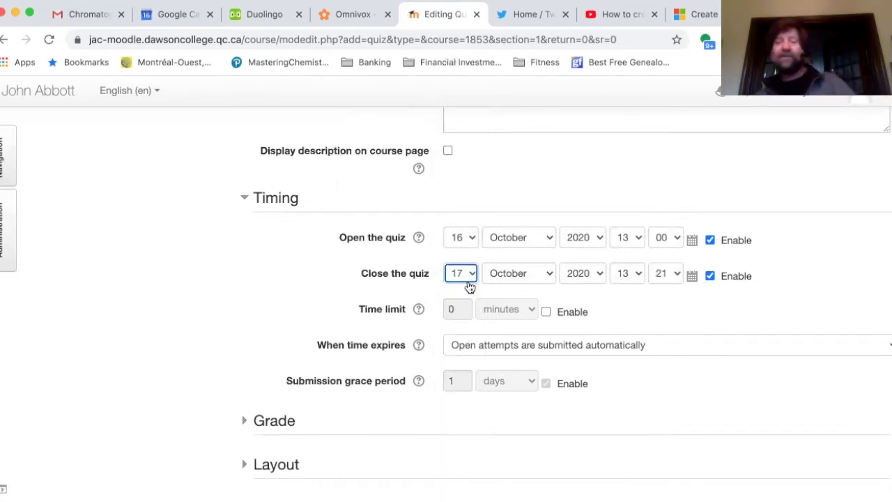
pyautogui.click(676, 275)
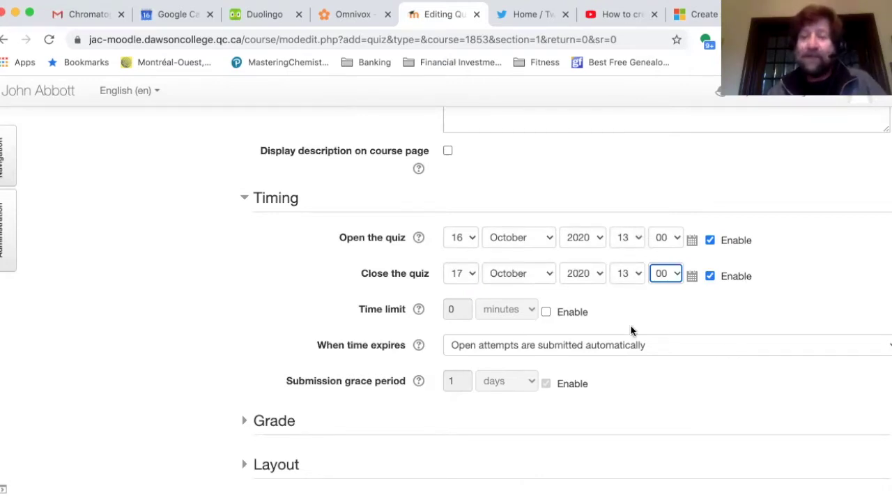
# Enable the quiz time limit and set it to 20 minutes.
pyautogui.click(546, 311)
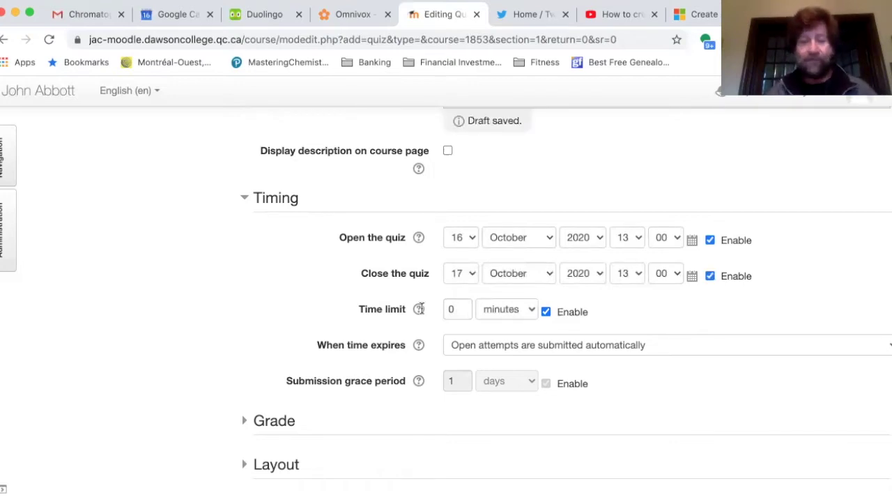
pyautogui.hotkey('shift', 'Tab')
pyautogui.hotkey('shift', 'Tab')
pyautogui.write('20')
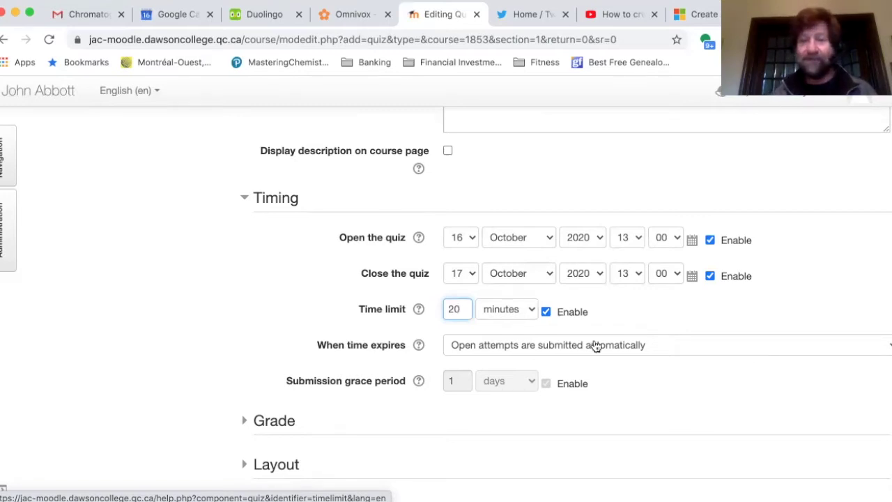
# When time expires, allow a grace period for submitting open attempts without answering more questions, and set it to 5 minutes.
pyautogui.click(638, 345)
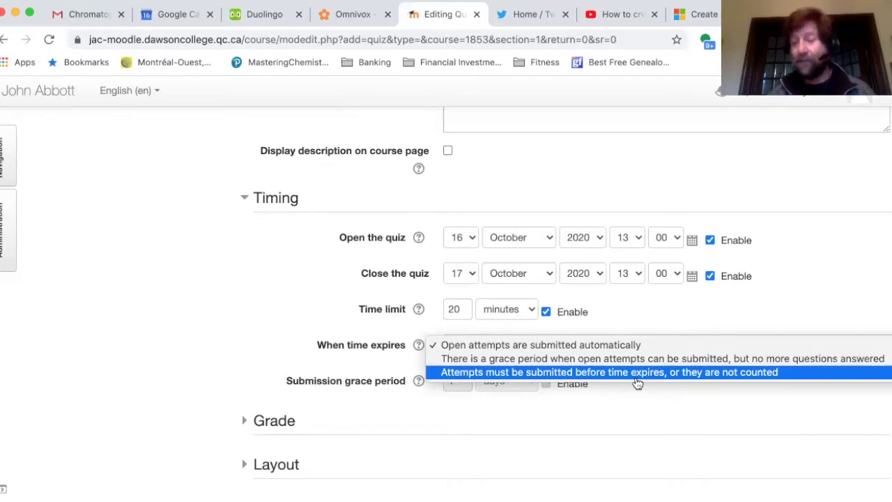
pyautogui.click(634, 359)
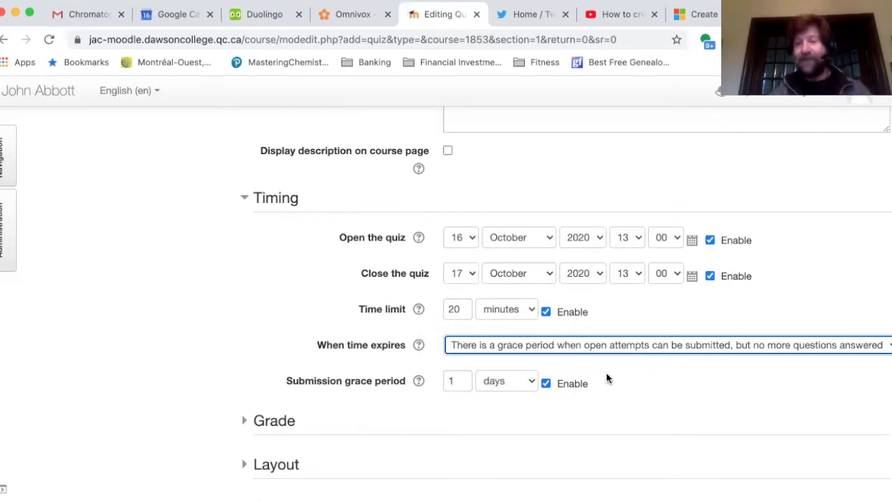
pyautogui.click(446, 381)
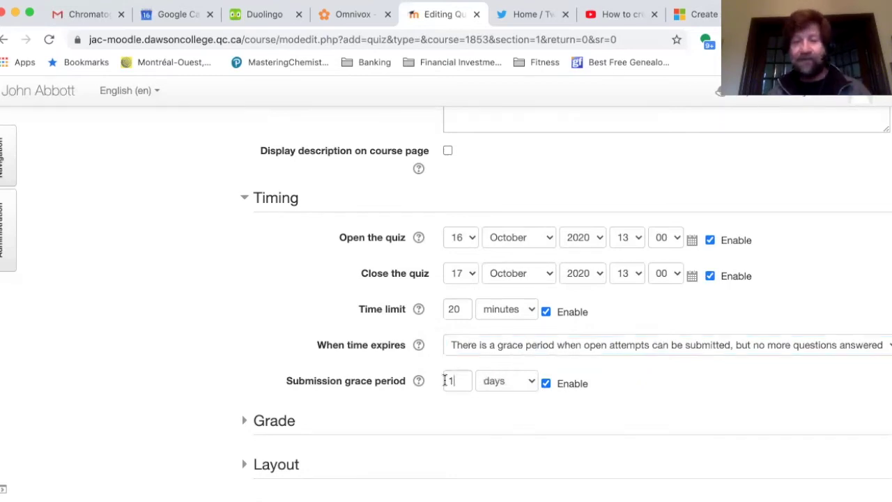
pyautogui.press('BackSpace')
pyautogui.write('5')
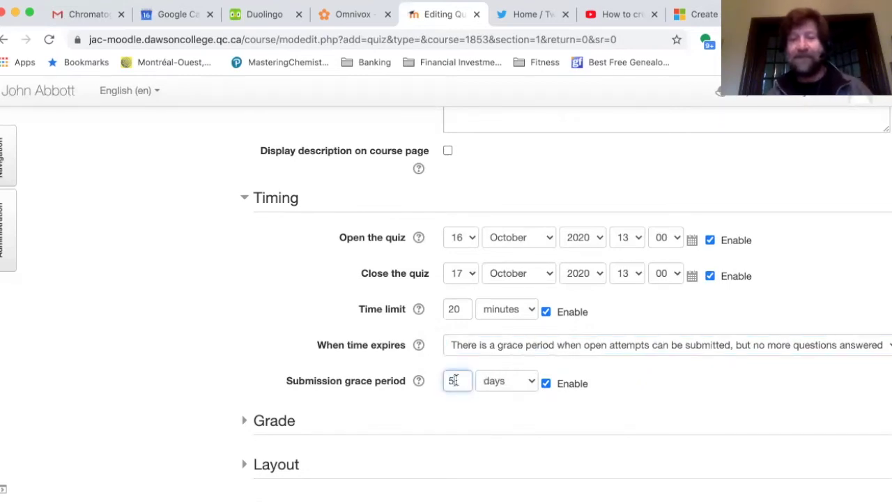
pyautogui.click(524, 382)
pyautogui.click(519, 409)
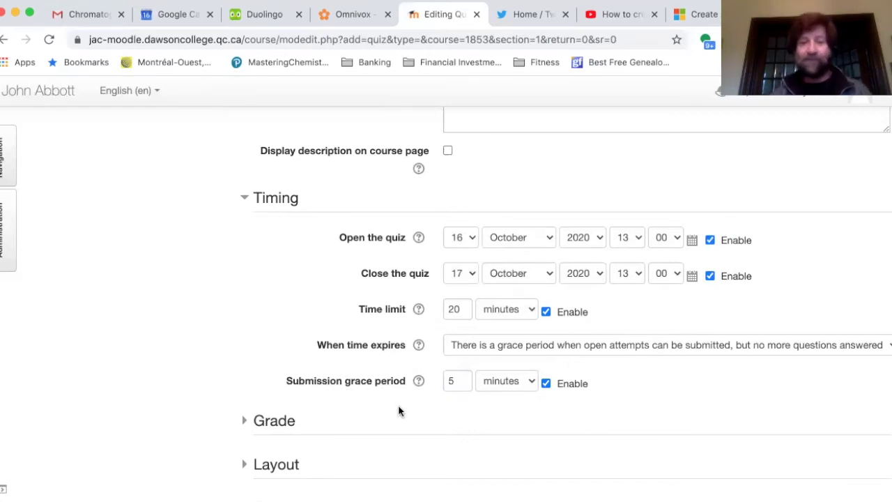
# In the Grade settings, limit the allowed quiz attempts to 1.
pyautogui.scroll(-5, 398, 411)
pyautogui.click(242, 235)
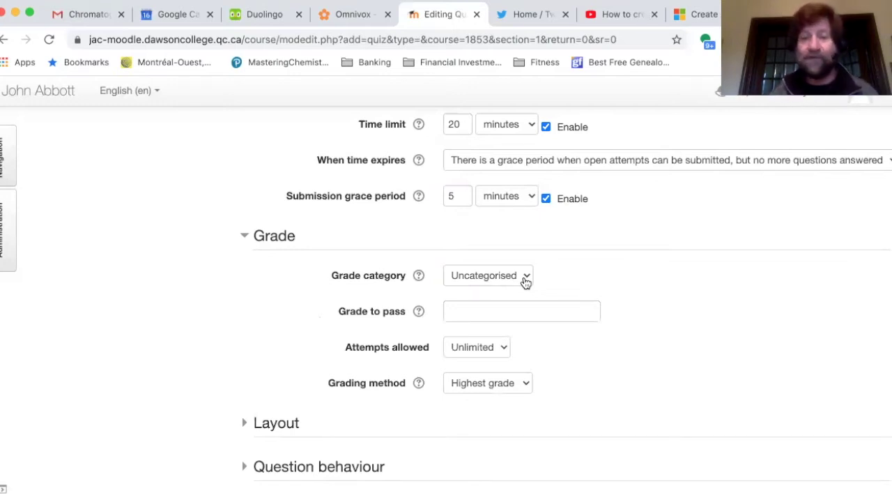
pyautogui.click(501, 347)
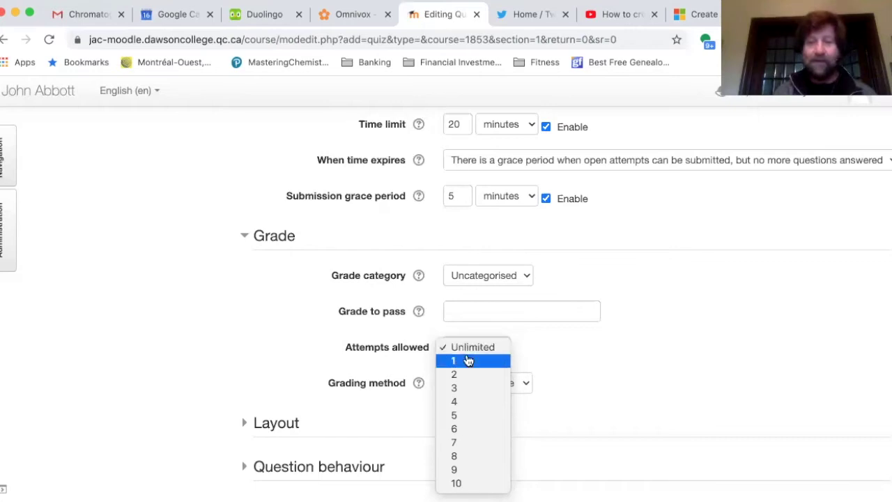
pyautogui.click(470, 360)
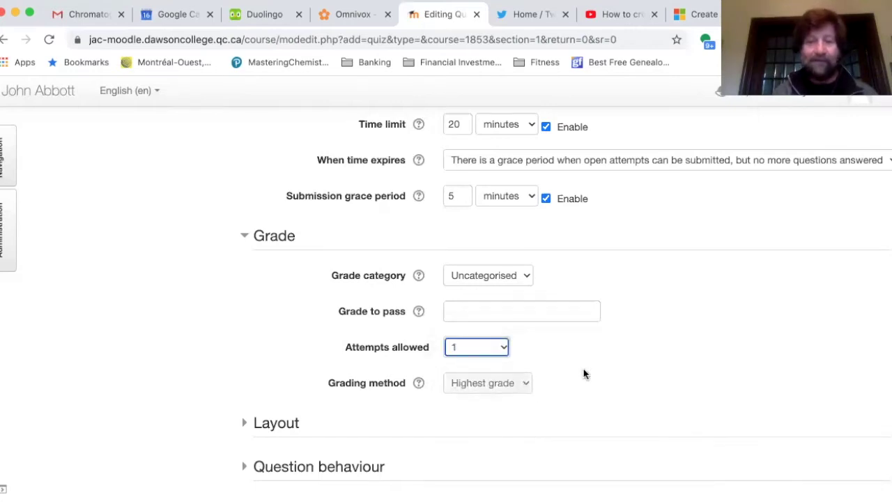
# In the Layout settings, set New page to Never, all questions on one page.
pyautogui.scroll(-3, 584, 372)
pyautogui.click(245, 216)
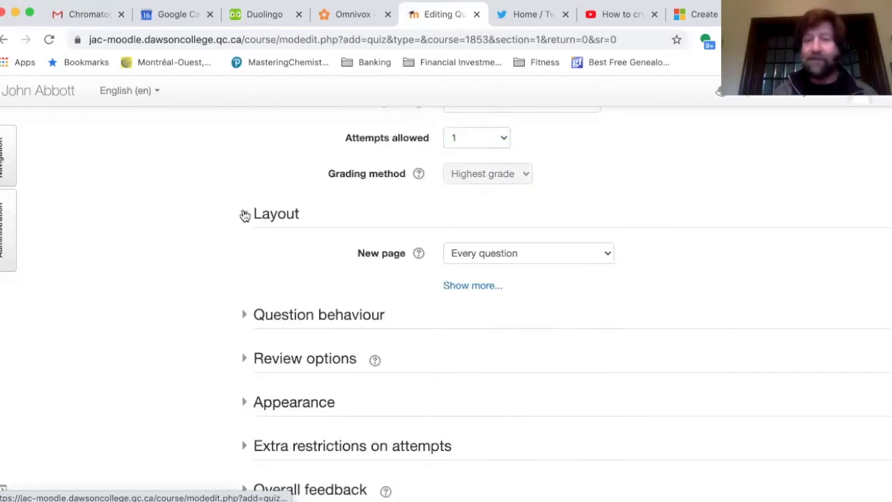
pyautogui.click(569, 257)
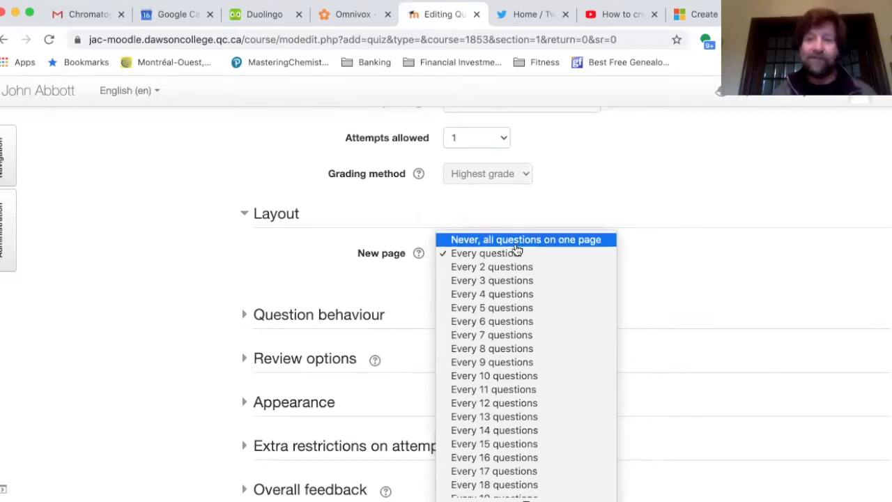
pyautogui.press('Escape')
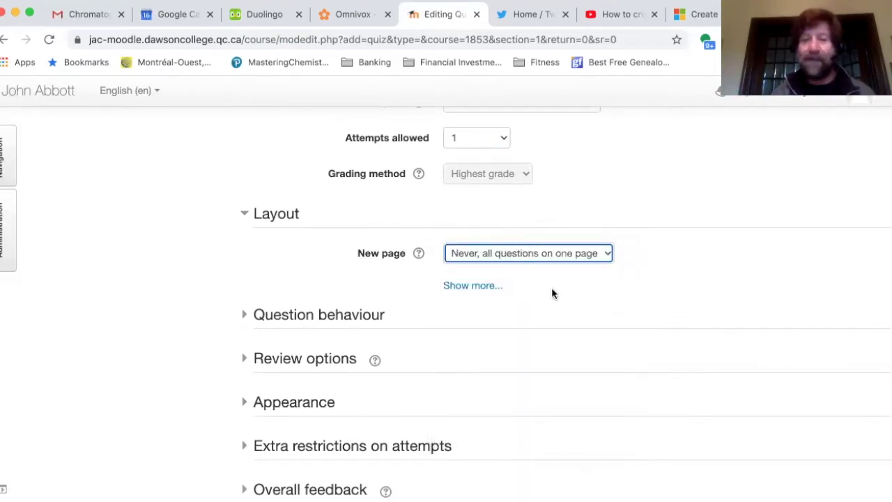
# In the Question behaviour settings, read the help on shuffling within questions and examine the choices for how questions behave.
pyautogui.scroll(-3, 547, 286)
pyautogui.click(243, 232)
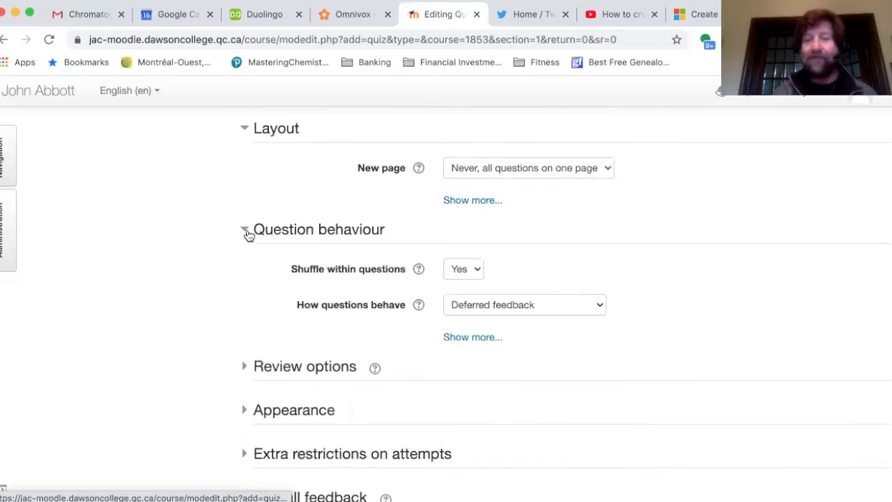
pyautogui.scroll(-2, 400, 314)
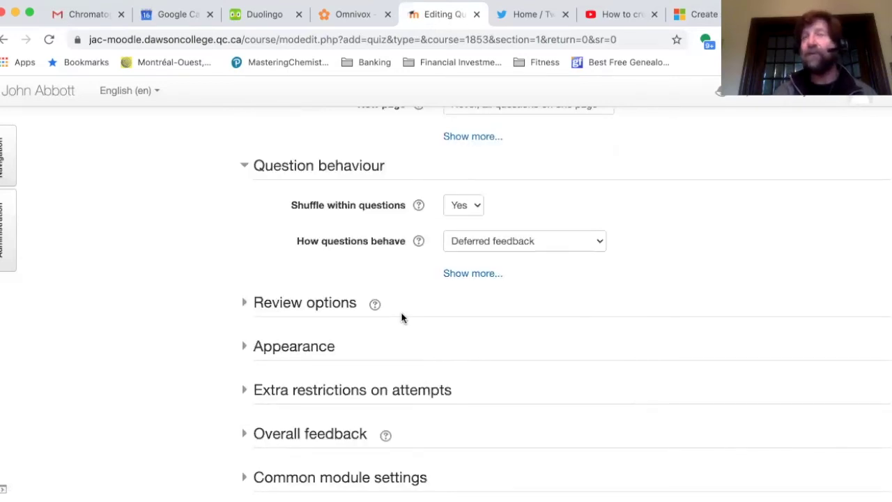
pyautogui.click(418, 204)
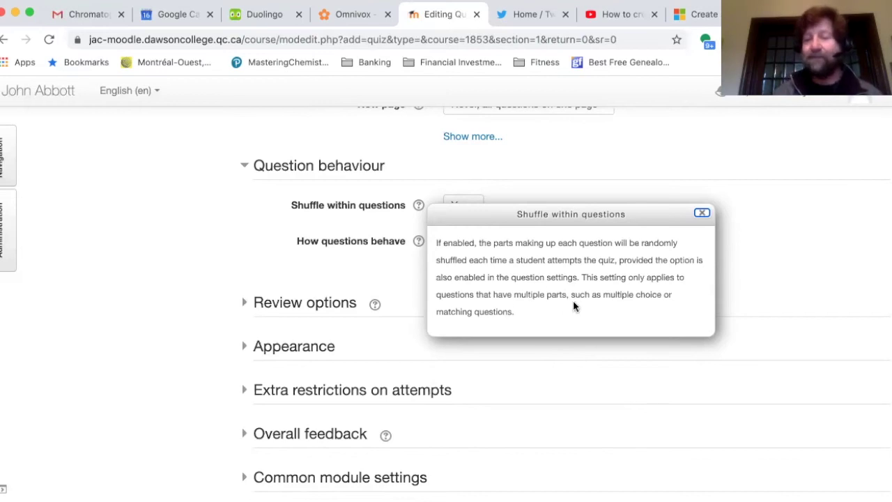
pyautogui.click(258, 242)
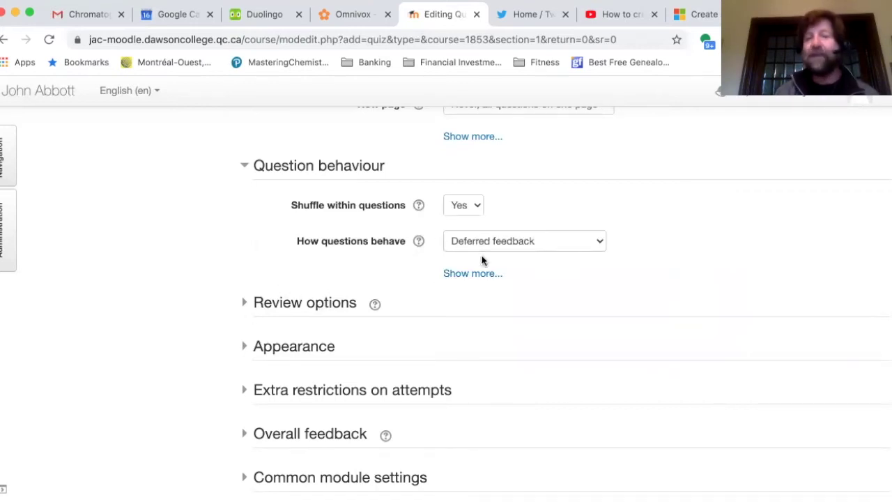
pyautogui.click(510, 241)
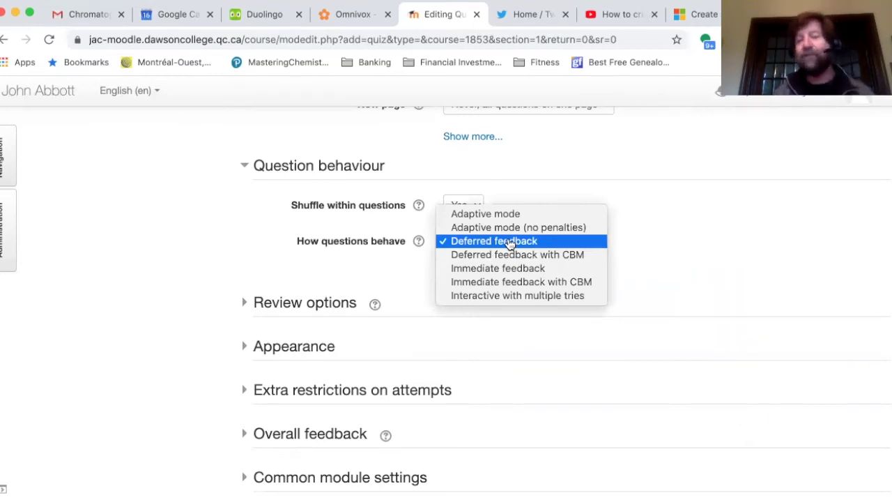
pyautogui.click(648, 260)
# In the Review options, disable Right answer, Marks and Whether correct for the period immediately after the attempt.
pyautogui.scroll(-3, 649, 259)
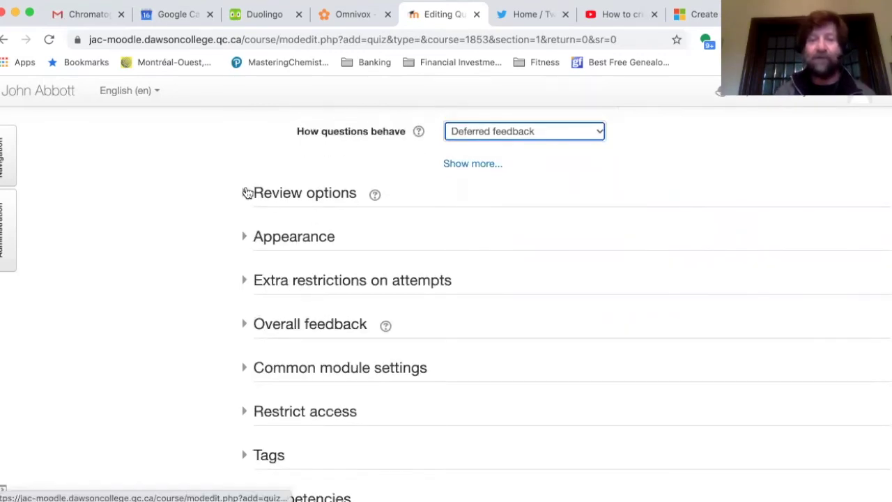
pyautogui.click(247, 193)
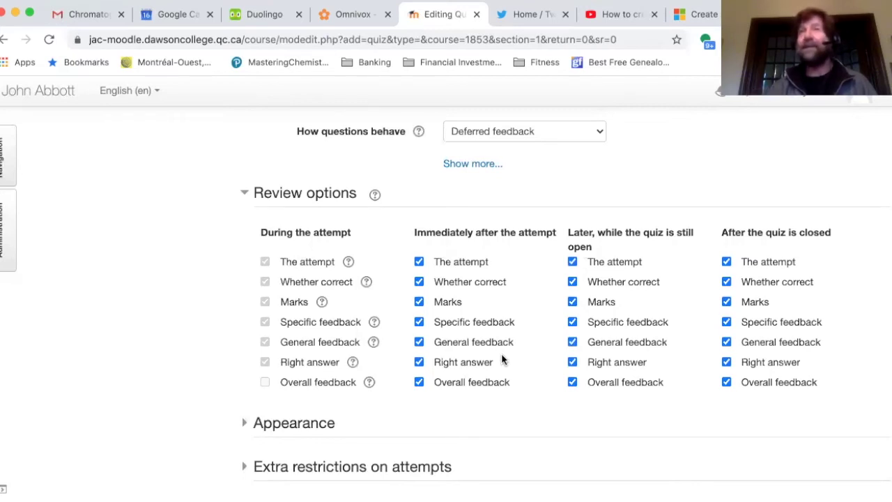
pyautogui.click(419, 363)
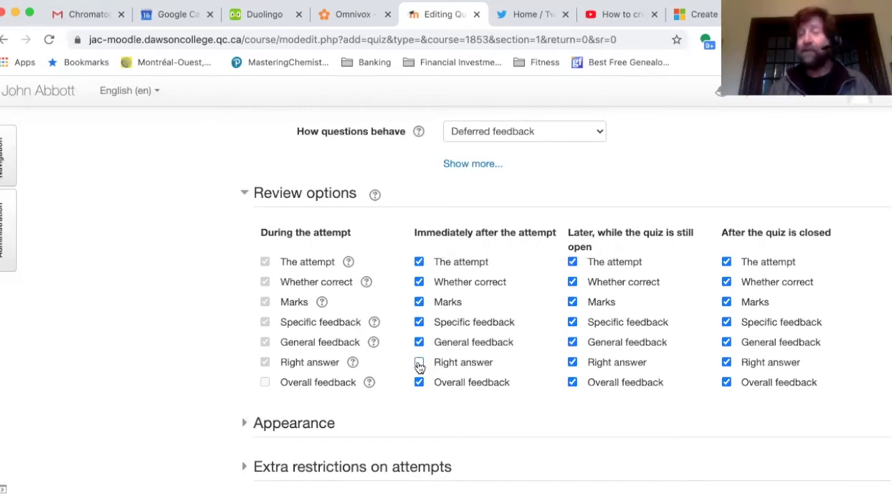
pyautogui.click(420, 304)
pyautogui.click(420, 283)
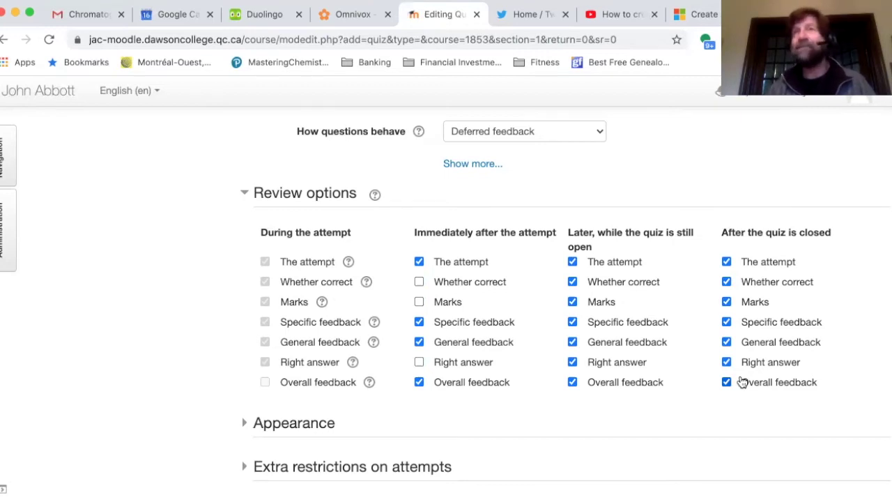
# Examine the quiz's Appearance settings and its Extra restrictions on attempts.
pyautogui.scroll(-5, 600, 286)
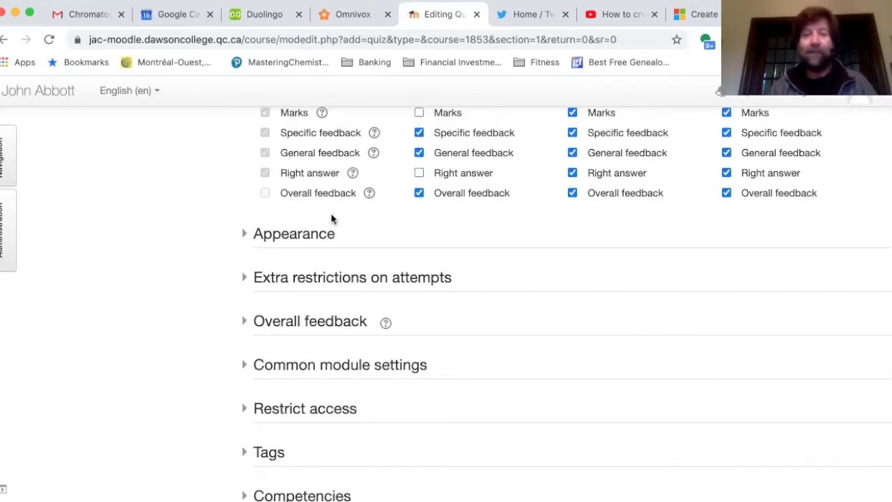
pyautogui.click(245, 236)
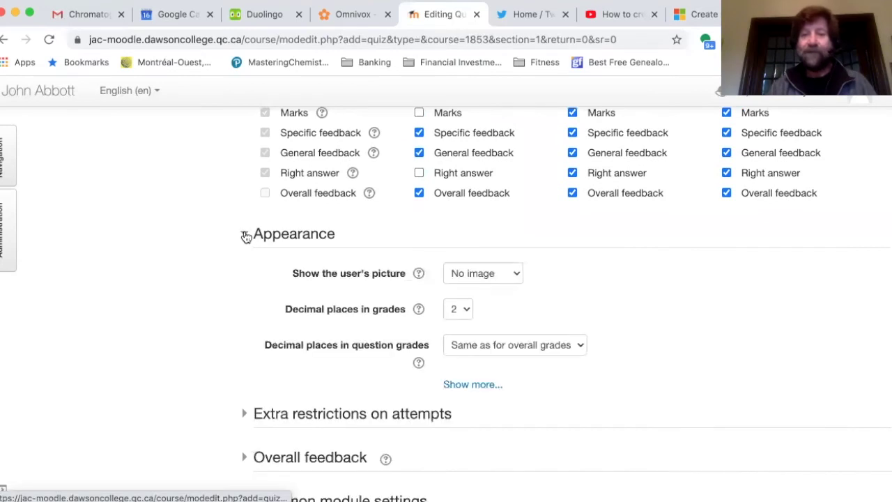
pyautogui.scroll(-3, 597, 368)
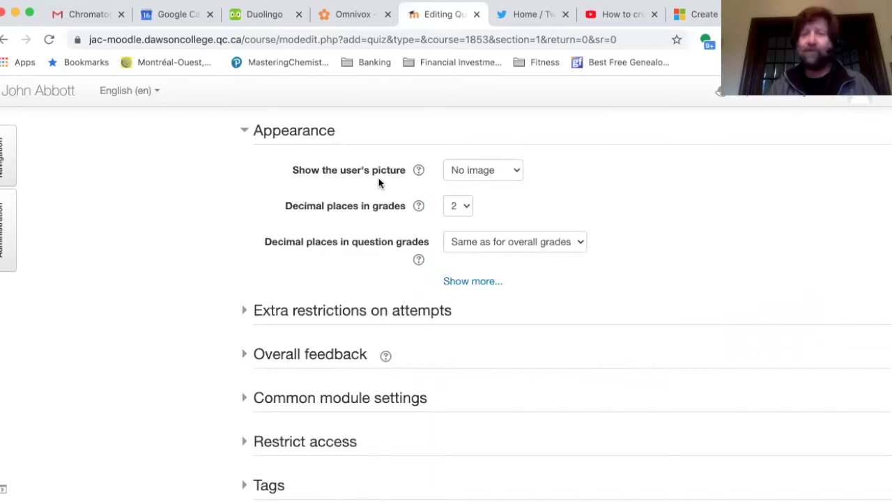
pyautogui.scroll(-3, 560, 298)
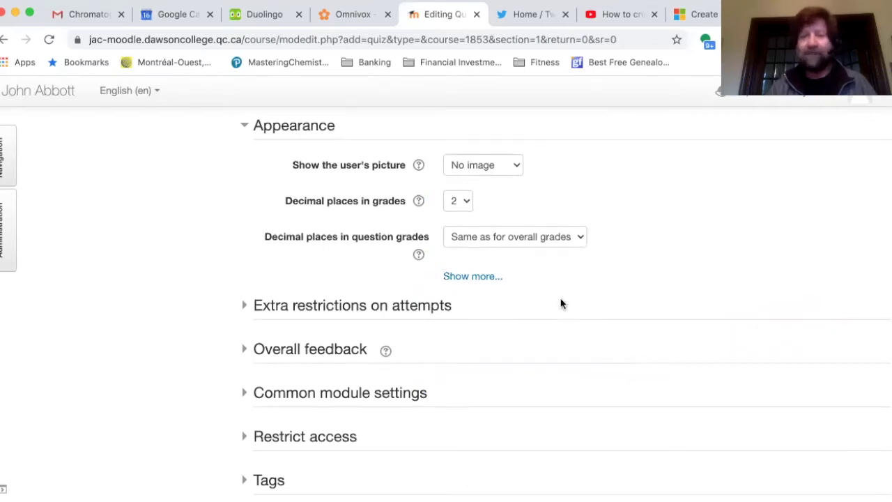
pyautogui.click(245, 209)
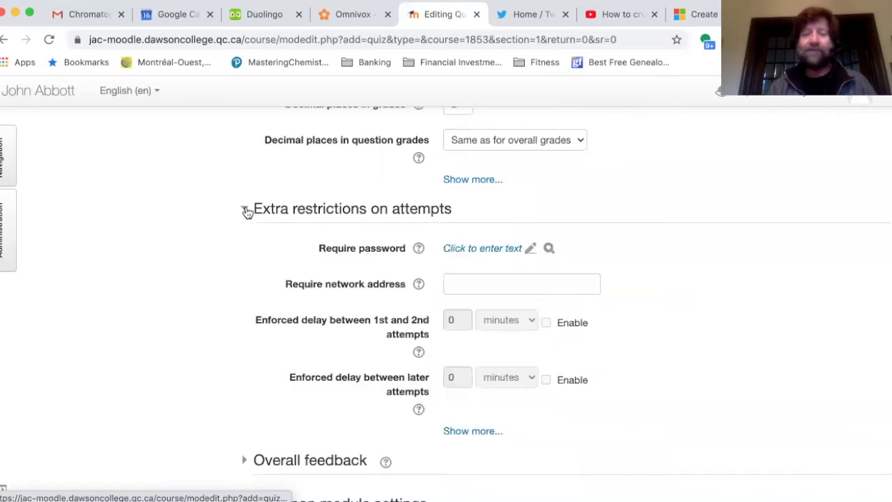
pyautogui.scroll(-2, 659, 341)
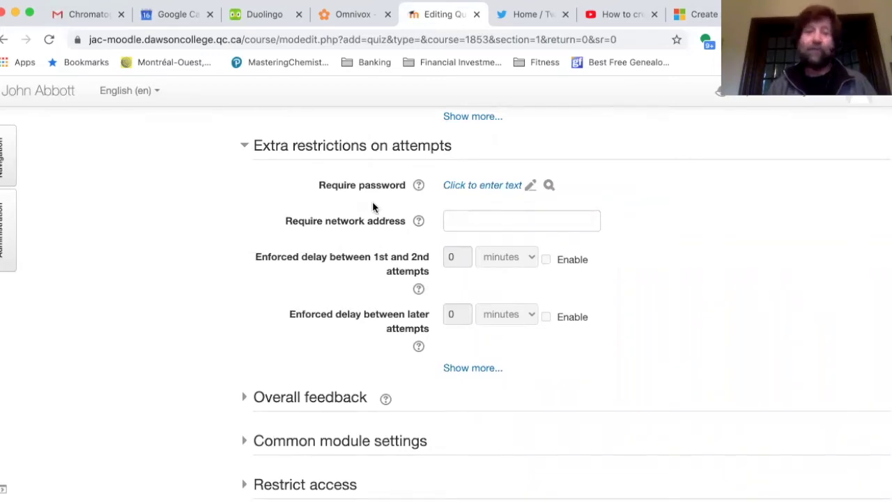
pyautogui.scroll(-2, 651, 324)
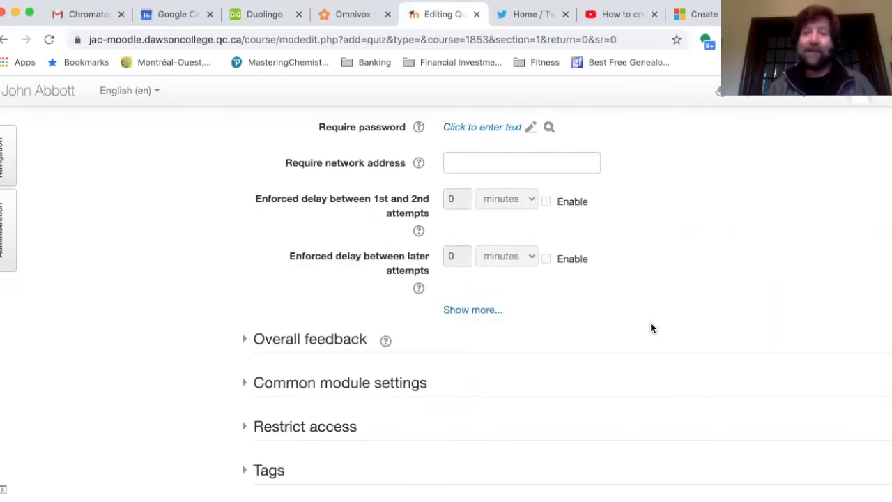
# Examine the Overall feedback fields and the Availability choices in the Common module settings.
pyautogui.scroll(-5, 650, 326)
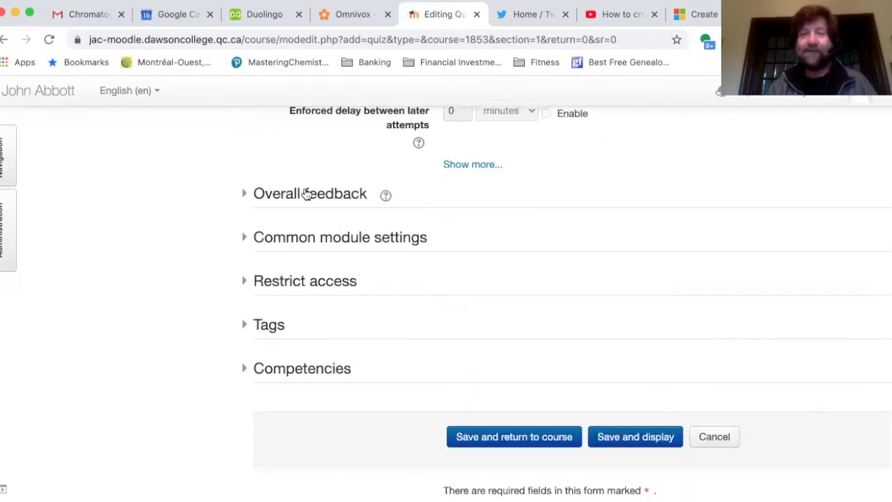
pyautogui.click(244, 194)
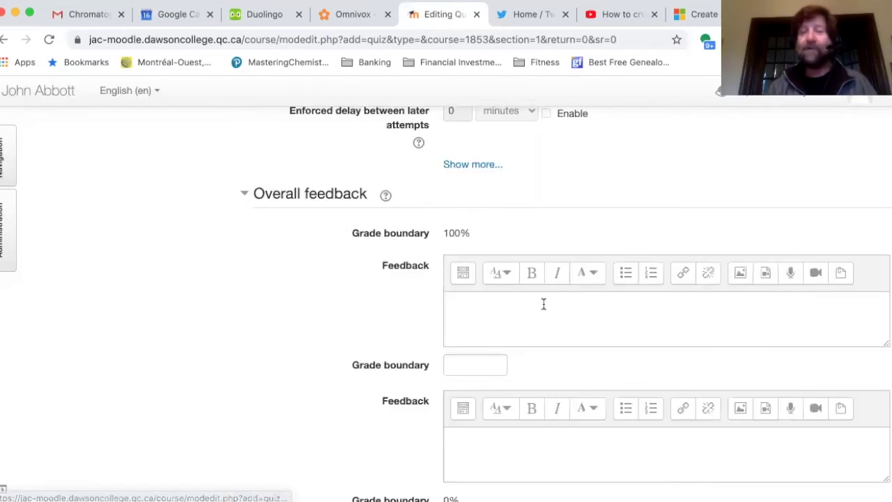
pyautogui.scroll(-4, 543, 302)
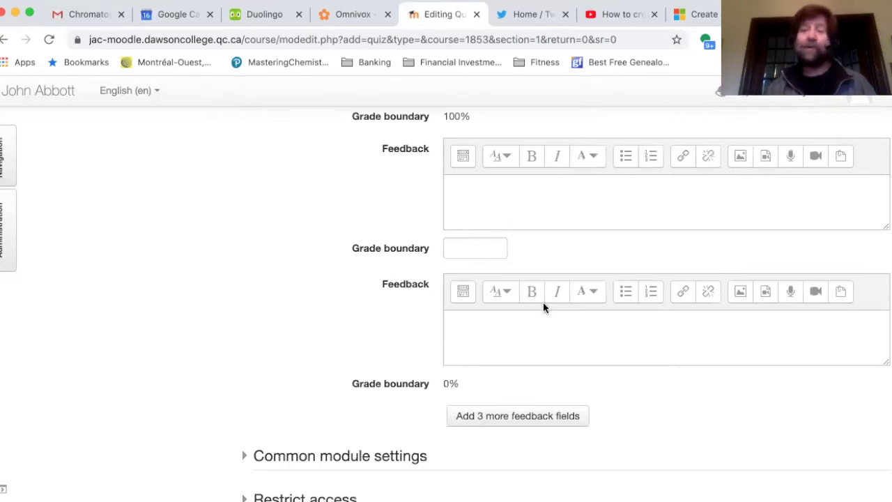
pyautogui.scroll(1, 543, 302)
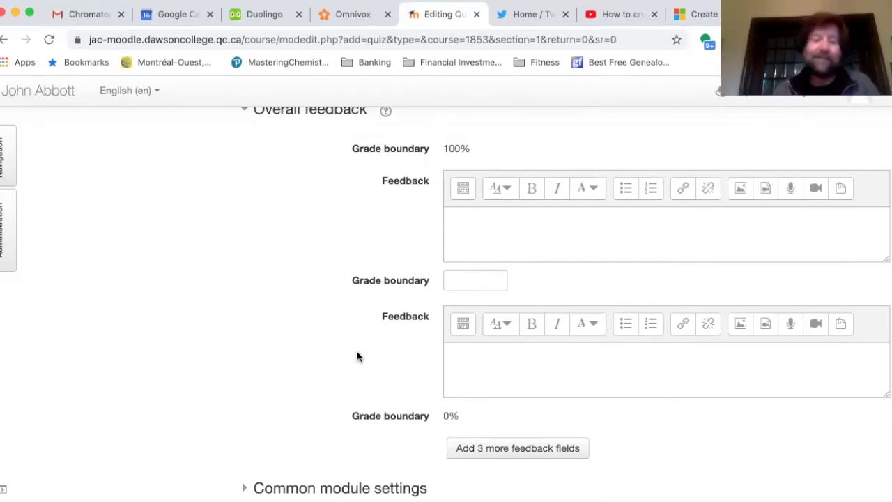
pyautogui.scroll(-3, 357, 351)
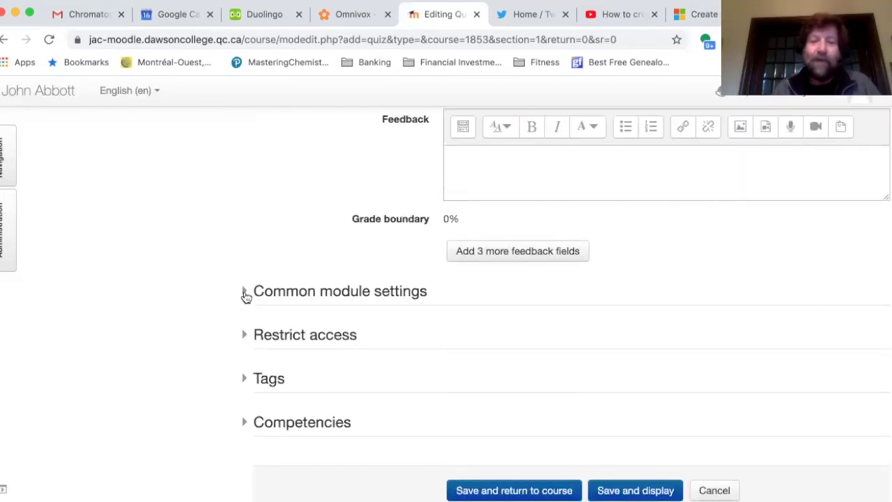
pyautogui.click(245, 292)
pyautogui.scroll(-1, 600, 395)
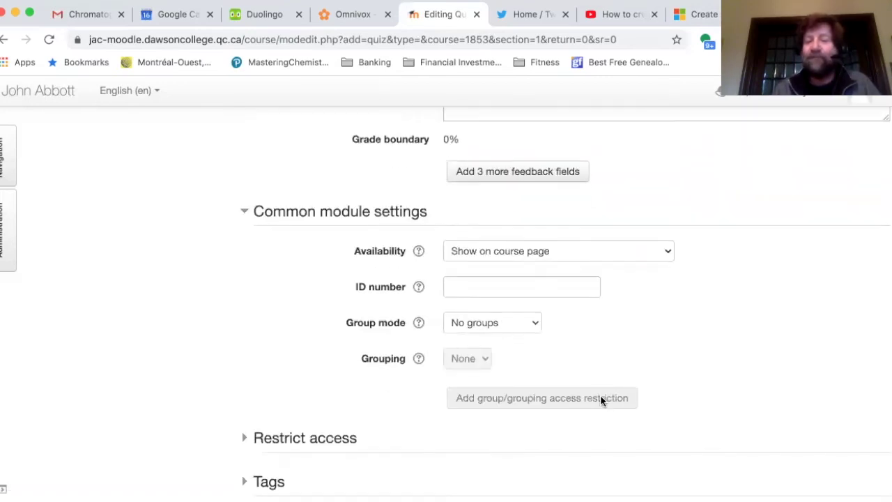
pyautogui.click(653, 249)
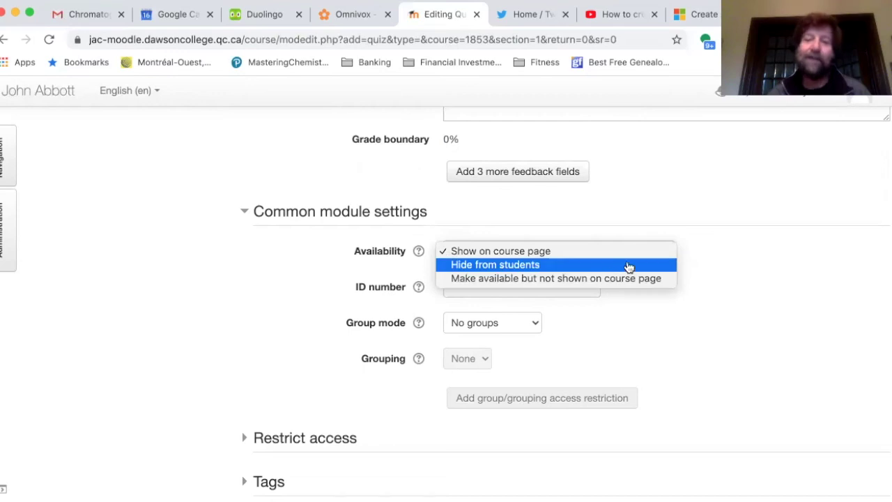
pyautogui.click(722, 357)
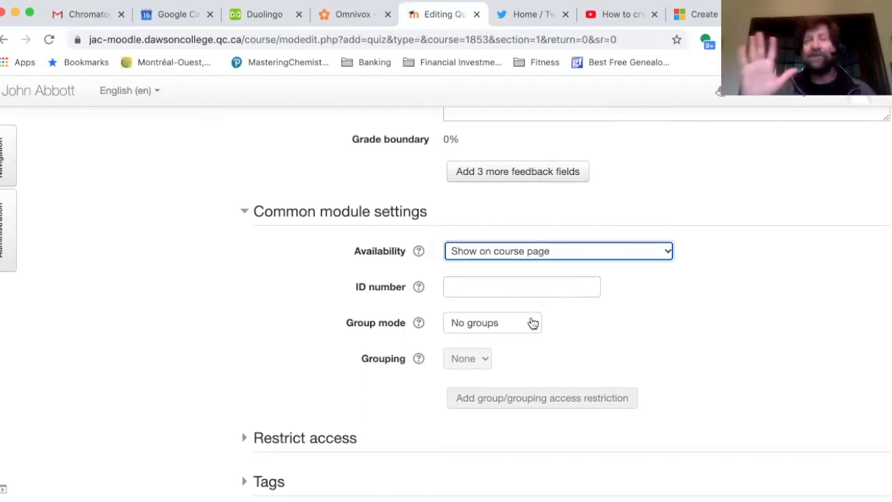
# Save the new quiz with its settings and display its page.
pyautogui.scroll(-3, 642, 420)
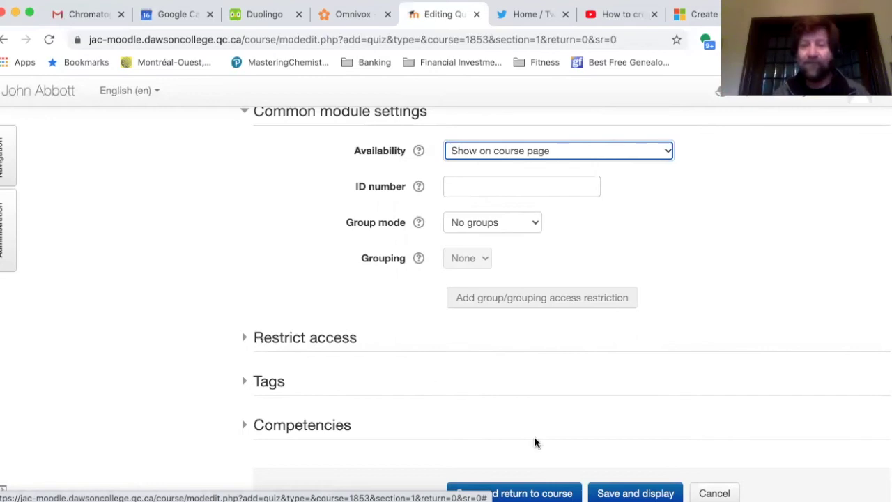
pyautogui.scroll(-3, 540, 443)
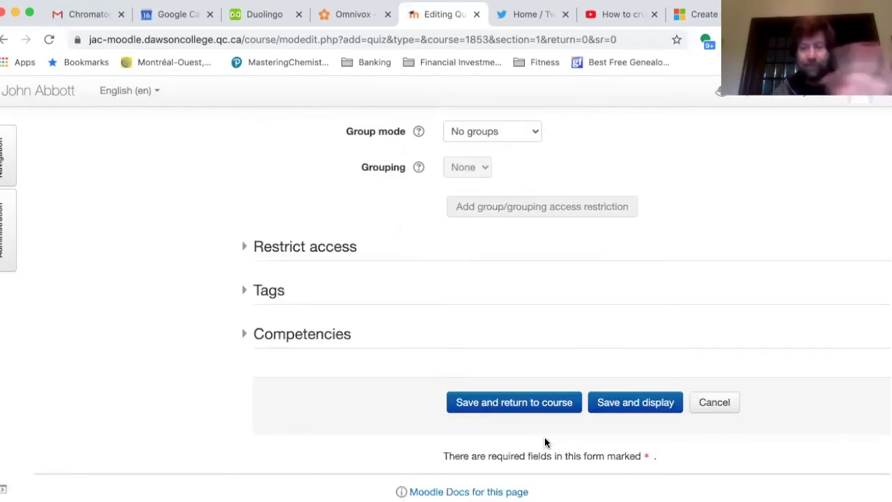
pyautogui.click(636, 403)
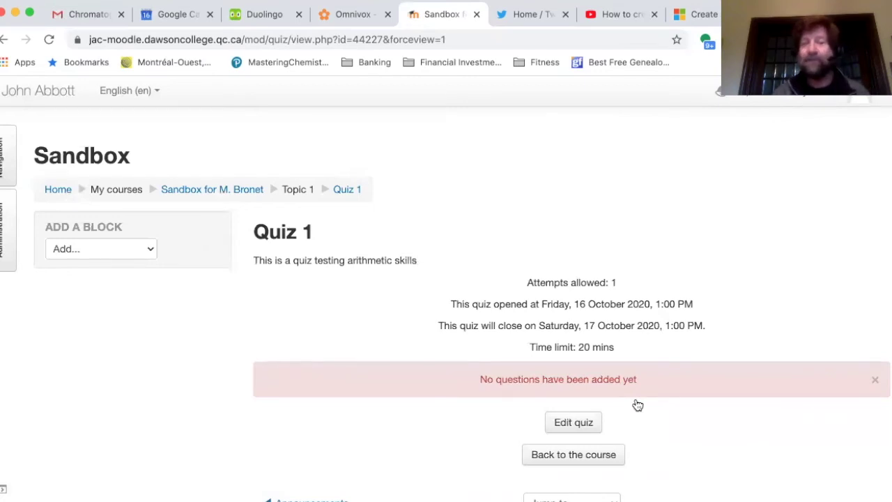
# Open Quiz 1 for editing and add a new question of the Multiple choice type.
pyautogui.scroll(-2, 638, 405)
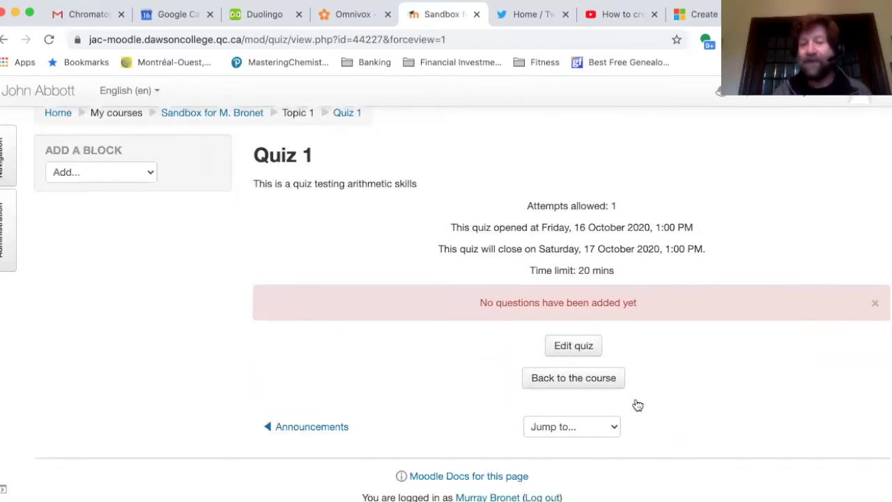
pyautogui.click(573, 347)
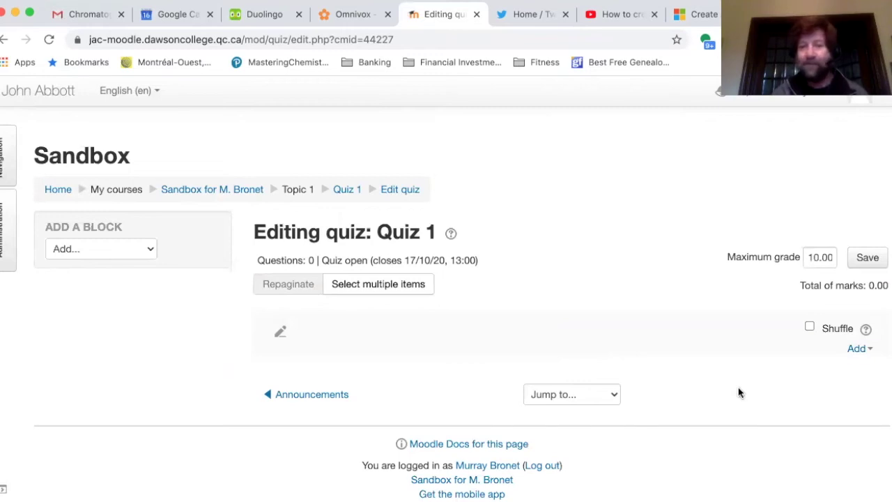
pyautogui.click(857, 350)
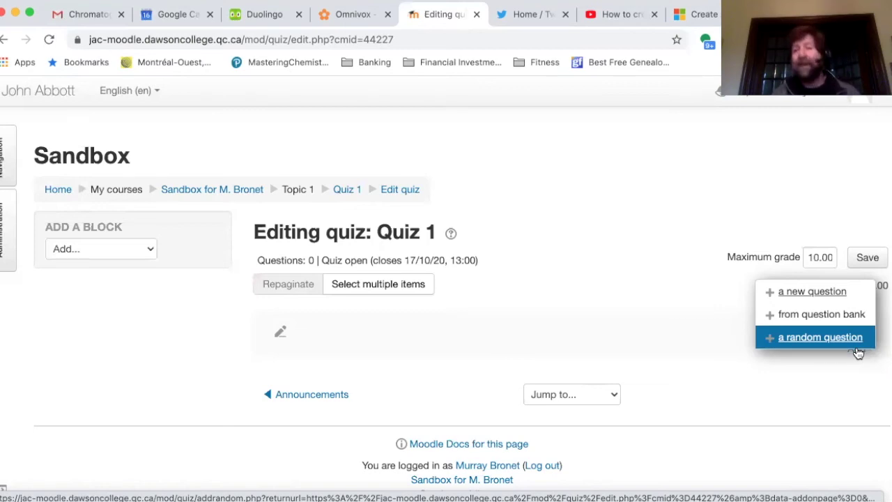
pyautogui.click(831, 291)
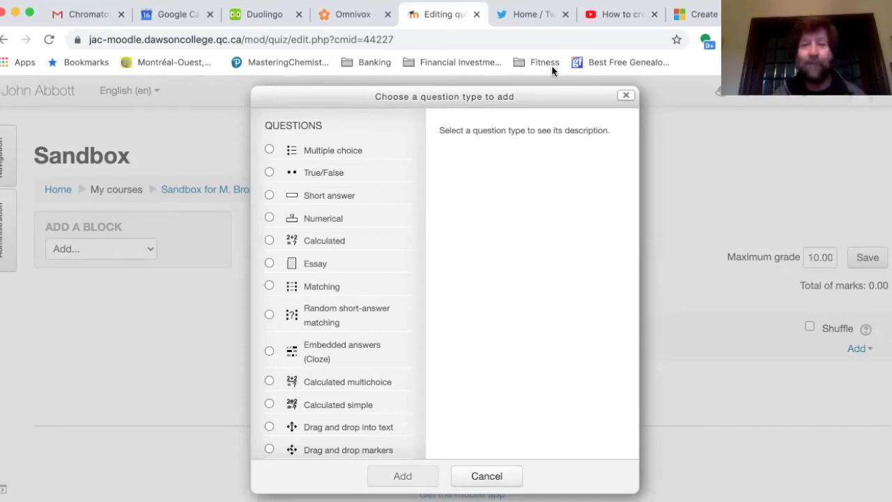
pyautogui.click(270, 150)
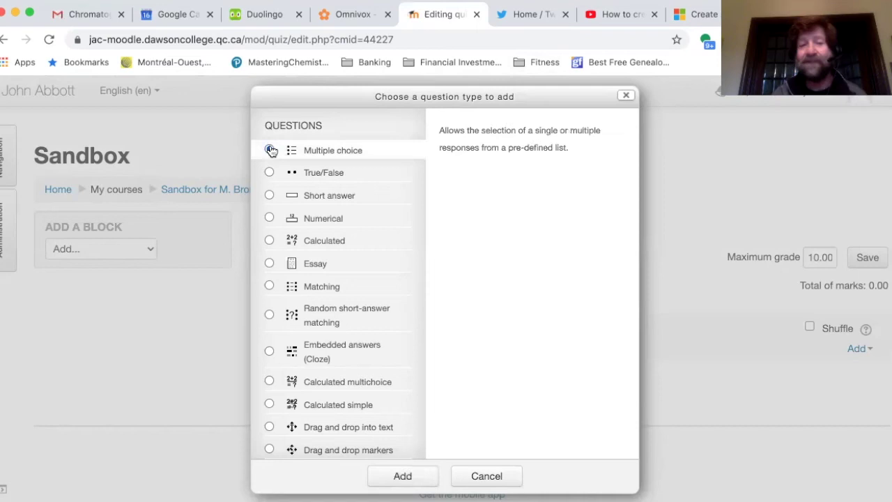
pyautogui.click(270, 172)
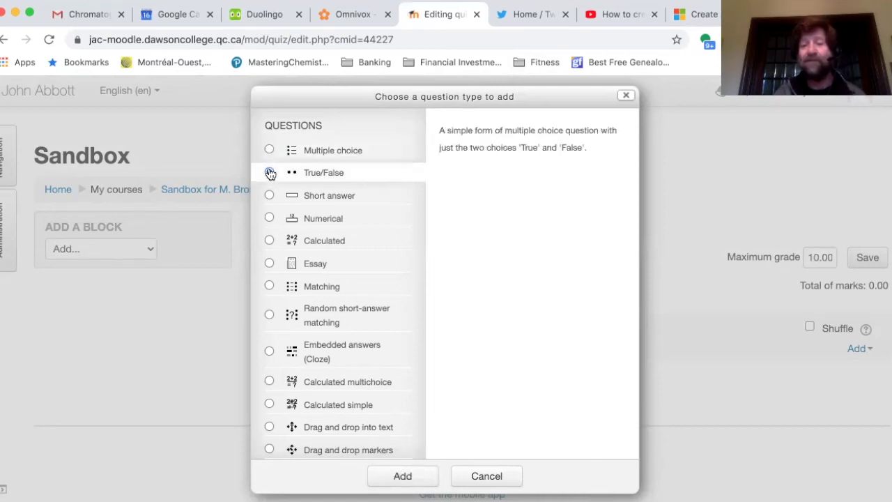
pyautogui.click(269, 151)
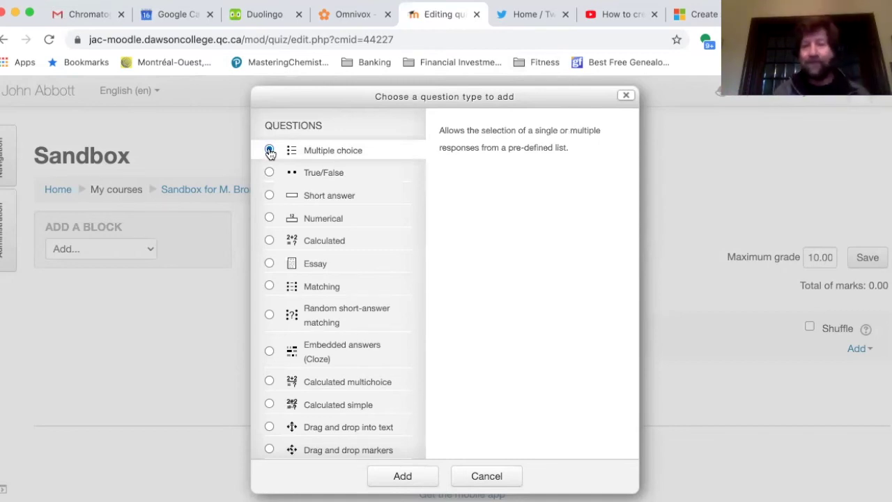
pyautogui.click(403, 477)
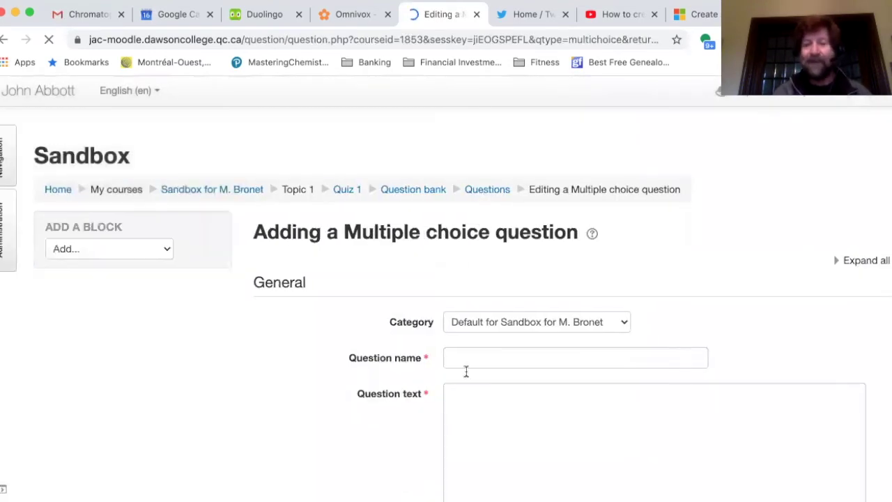
# Name the multiple choice question "Arithmetic".
pyautogui.click(471, 357)
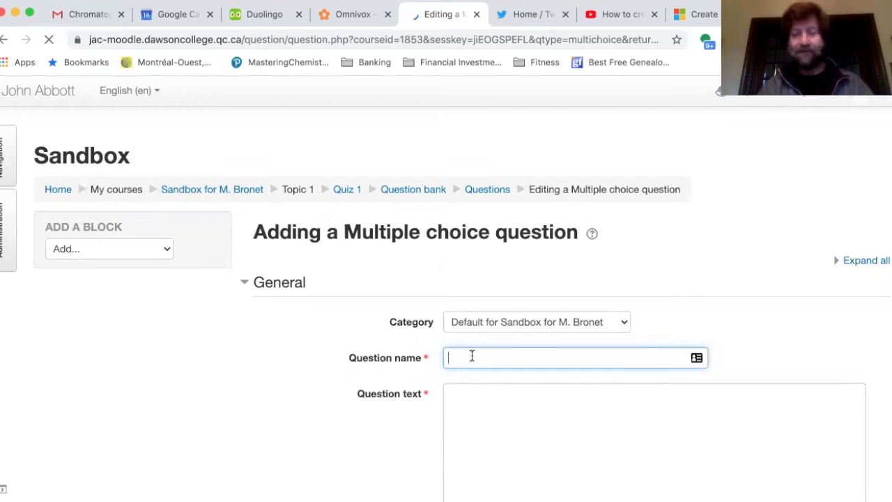
pyautogui.click(479, 382)
pyautogui.write('Arithma')
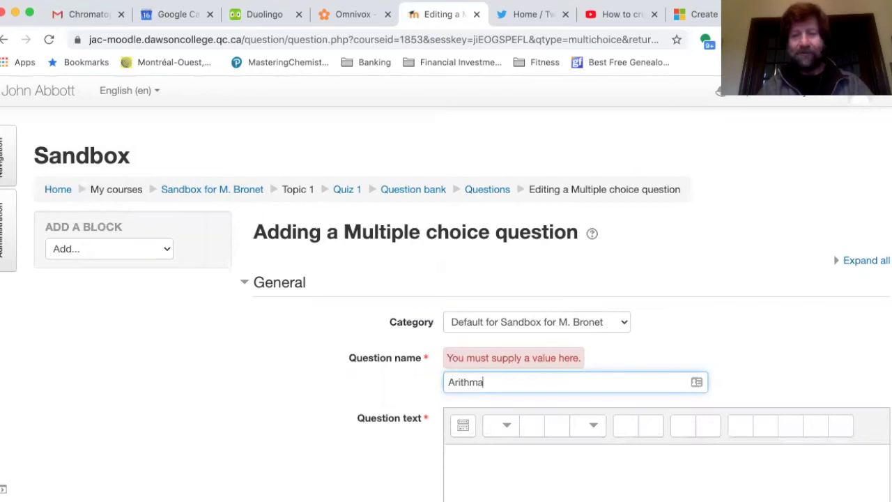
pyautogui.press('BackSpace')
pyautogui.write('etic')
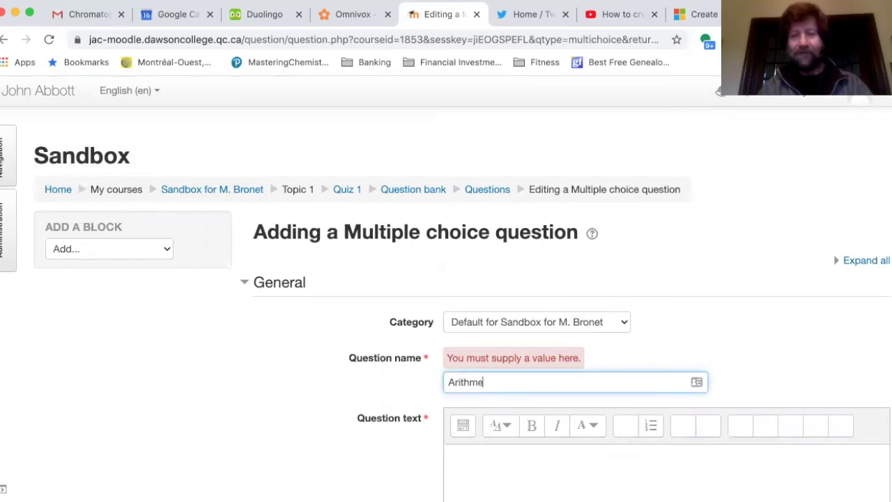
# Enter "How much is 2 + 6?" as the question text and show the text editor's additional formatting tools.
pyautogui.click(500, 466)
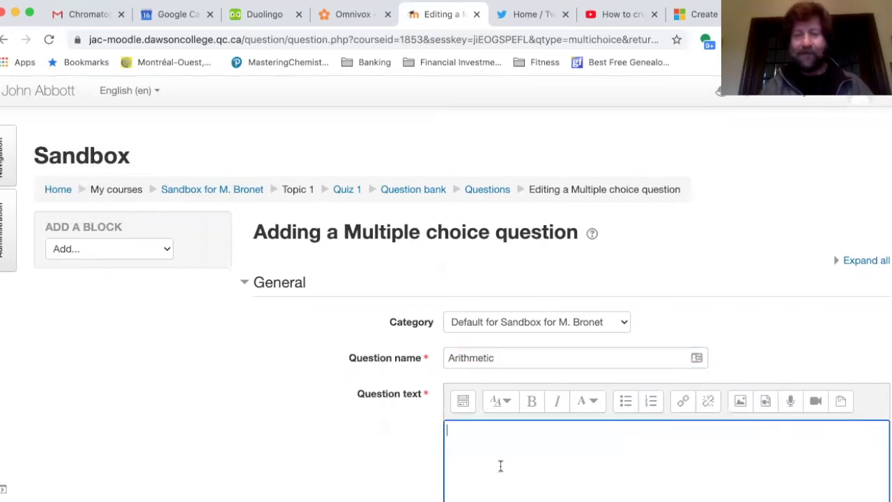
pyautogui.write('How')
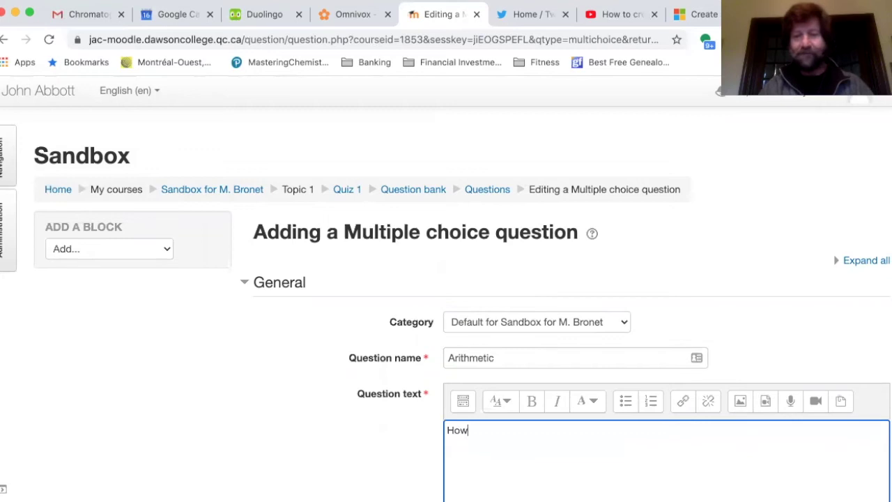
pyautogui.write(' mu')
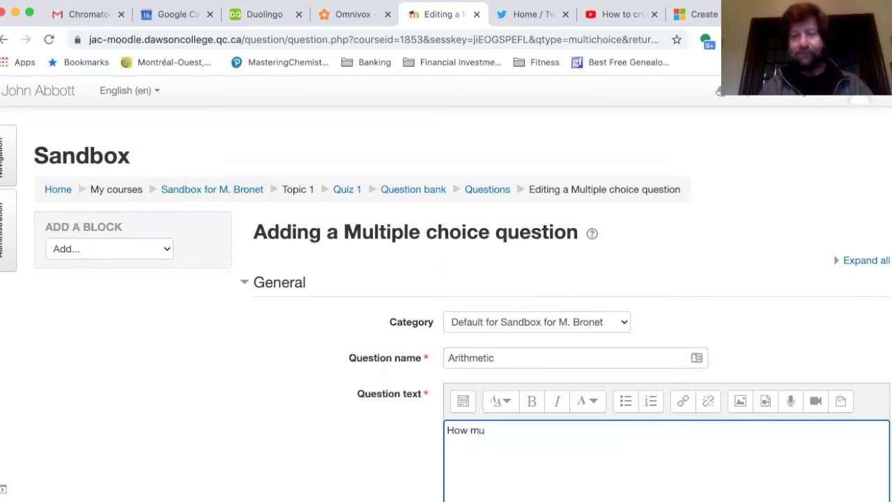
pyautogui.write('ch is 2 + 6?')
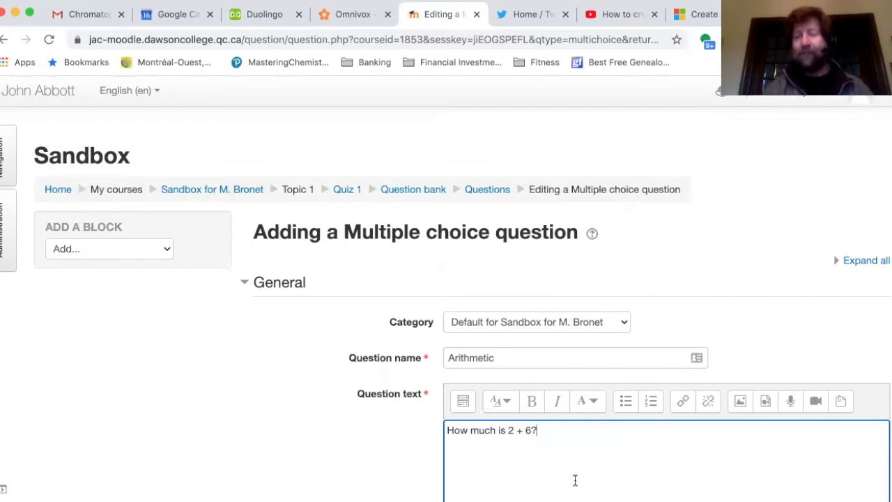
pyautogui.scroll(-3, 574, 479)
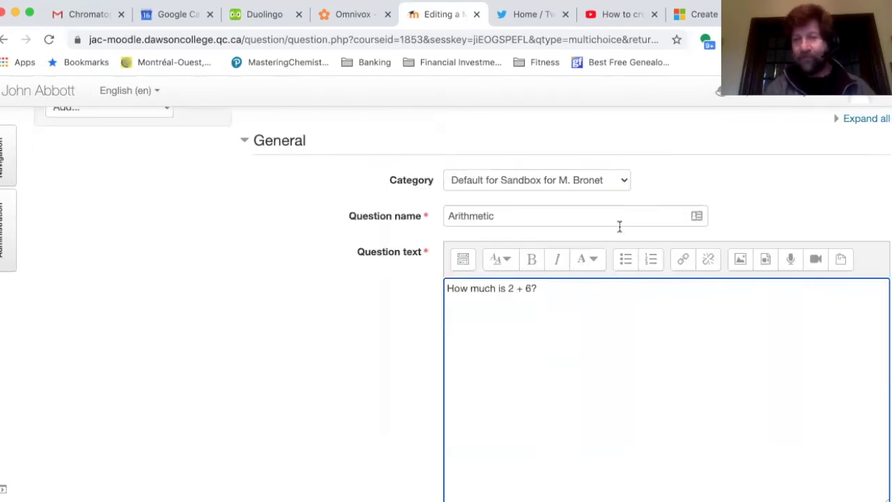
pyautogui.click(462, 261)
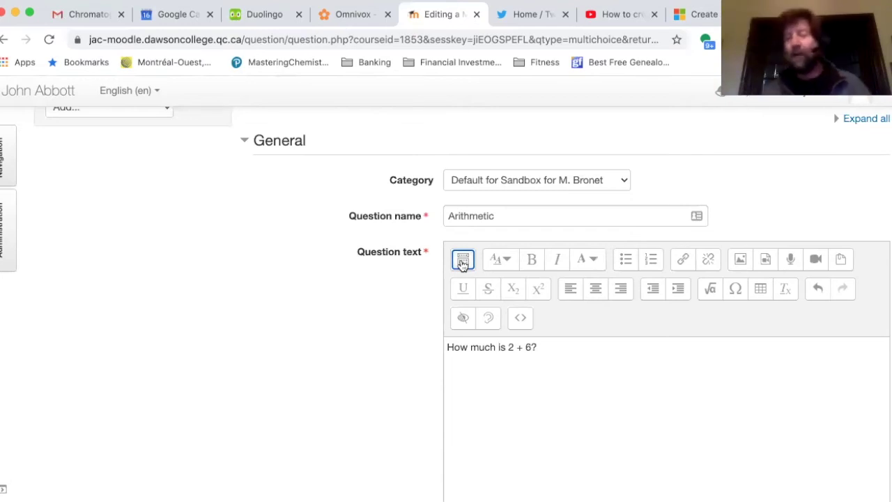
# Set the question's default mark to 3.
pyautogui.scroll(-3, 600, 403)
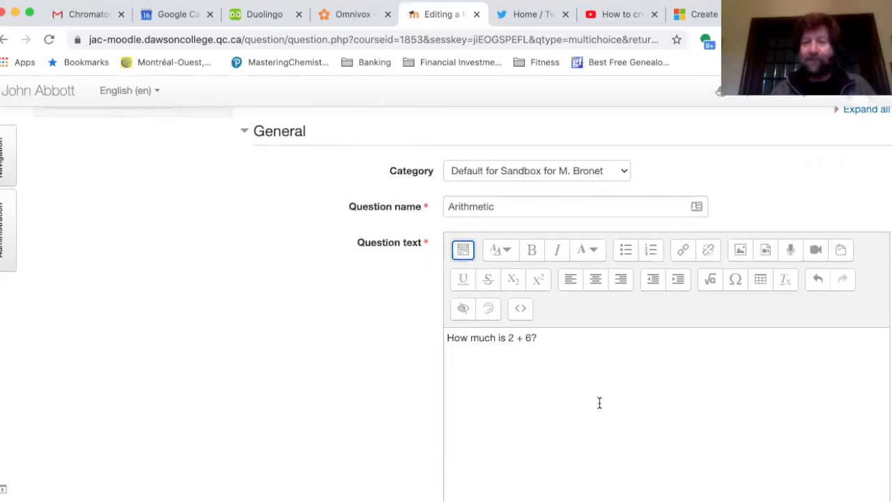
pyautogui.scroll(-3, 599, 402)
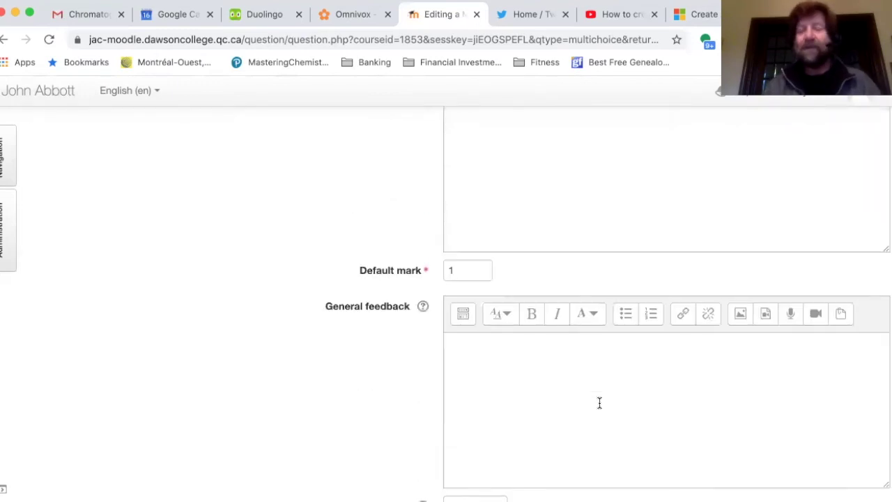
pyautogui.click(458, 272)
pyautogui.press('BackSpace')
pyautogui.write('3')
# Review the answer options below the general feedback and read the help for shuffling the choices.
pyautogui.scroll(-5, 484, 373)
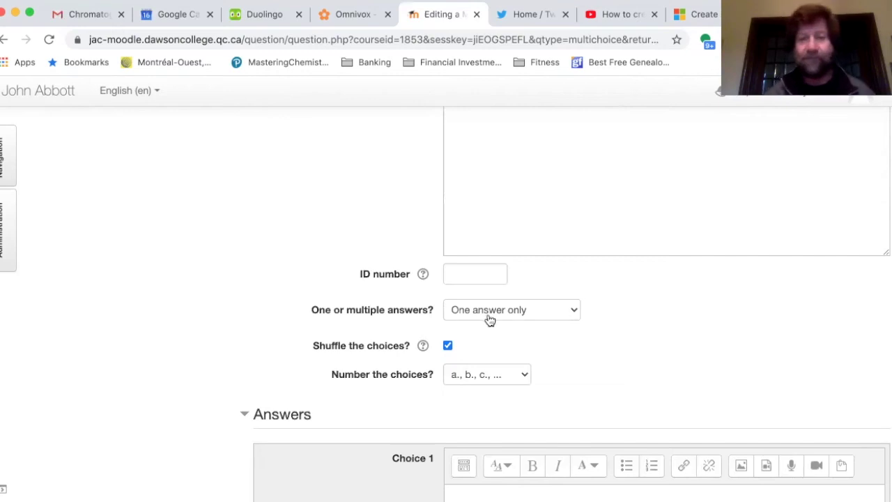
pyautogui.scroll(-4, 616, 340)
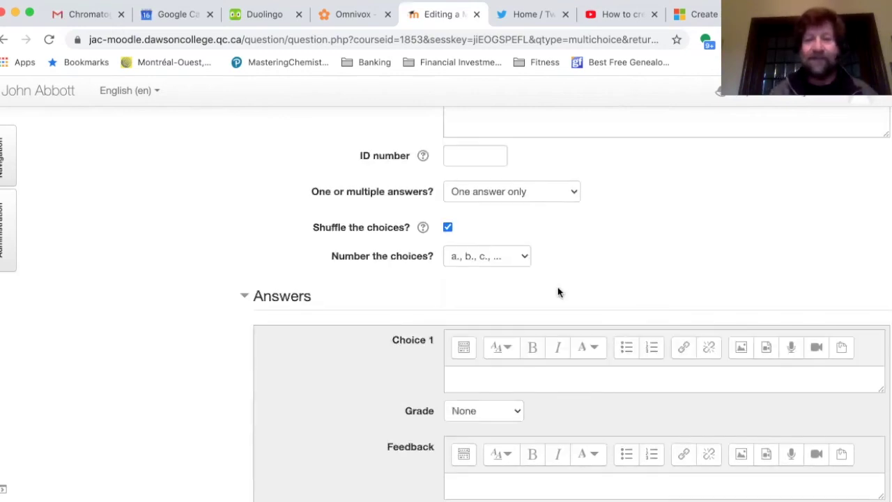
pyautogui.click(422, 228)
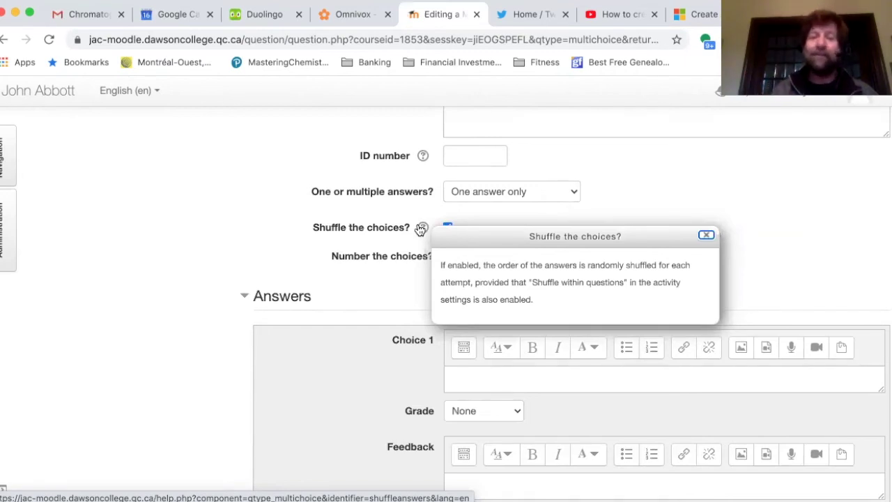
pyautogui.click(286, 216)
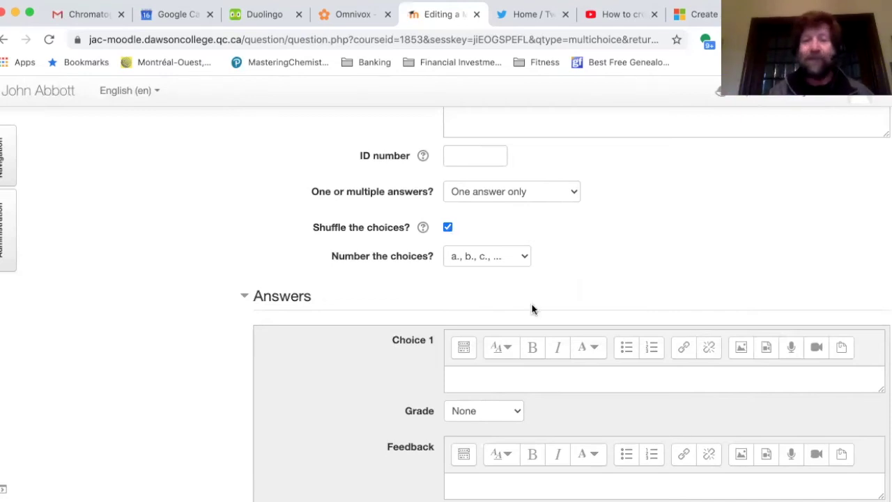
# Fill in Choice 1 with the answer 8, a grade of 100% and the feedback "Great job".
pyautogui.scroll(-3, 532, 309)
pyautogui.click(508, 278)
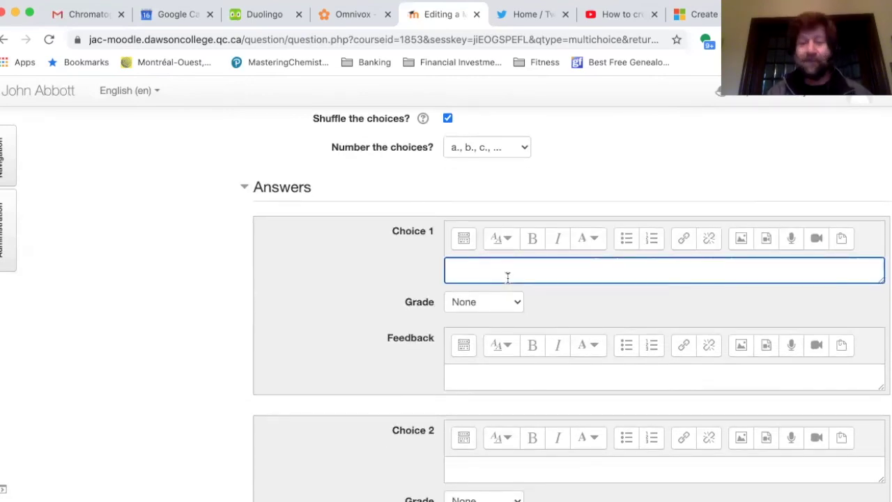
pyautogui.write('8')
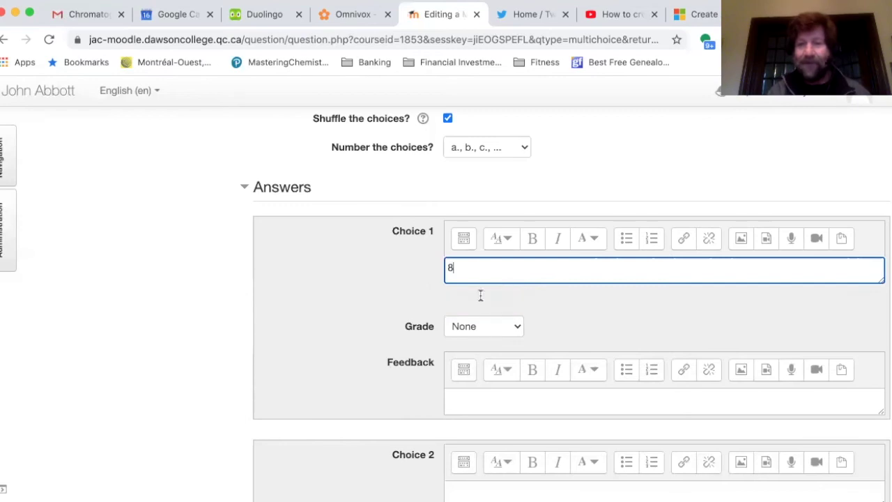
pyautogui.click(504, 332)
pyautogui.click(486, 340)
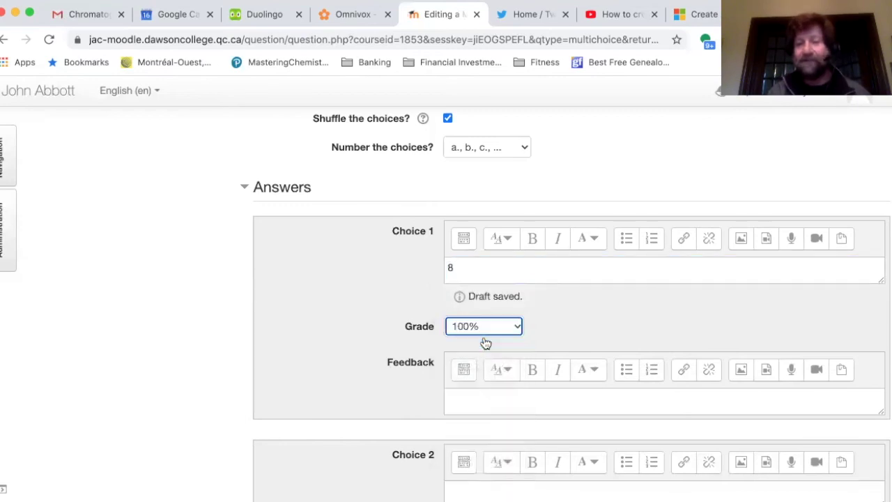
pyautogui.click(484, 398)
pyautogui.write('G')
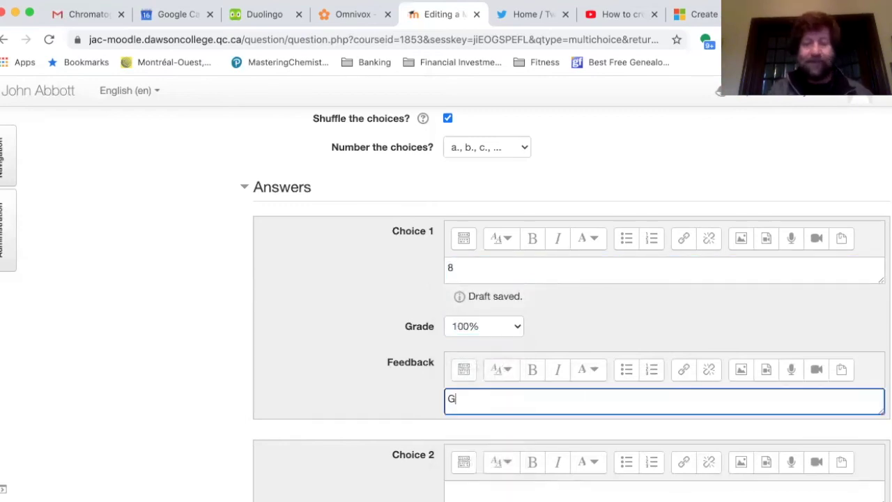
pyautogui.write('reat job')
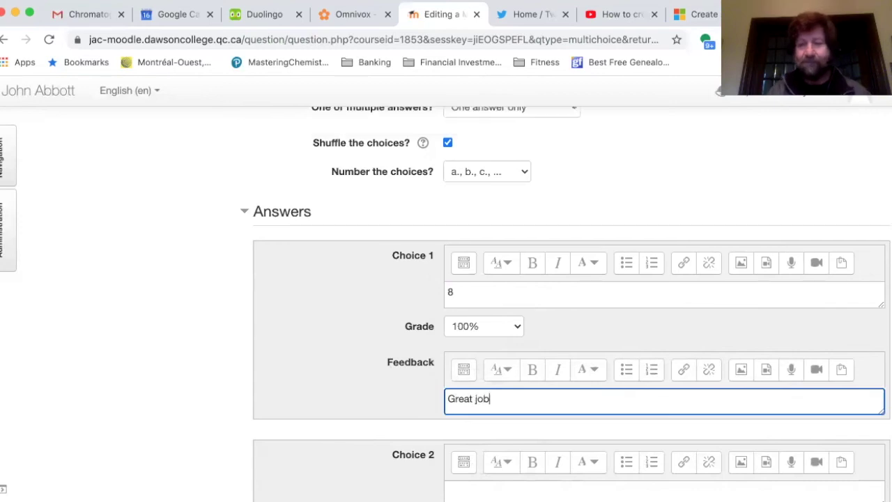
# Fill in Choice 2 with the answer 10 and give it a grade of 50%.
pyautogui.scroll(-3, 545, 412)
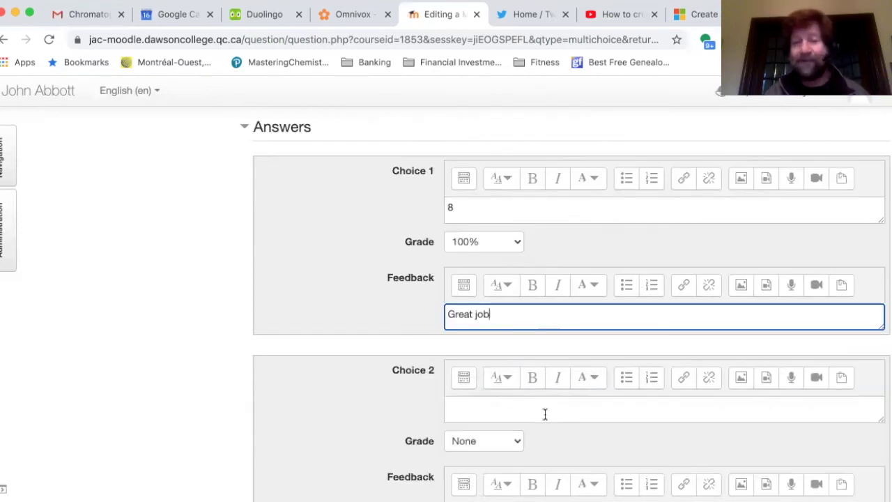
pyautogui.click(528, 405)
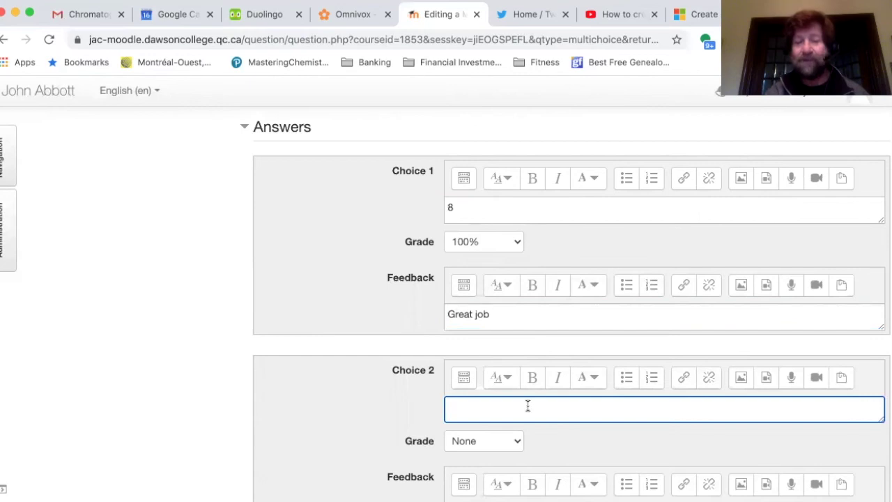
pyautogui.write('10')
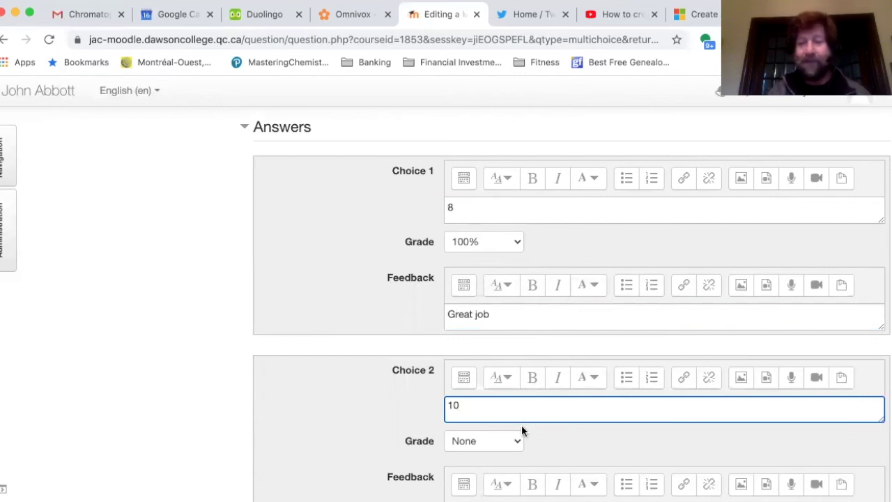
pyautogui.click(514, 443)
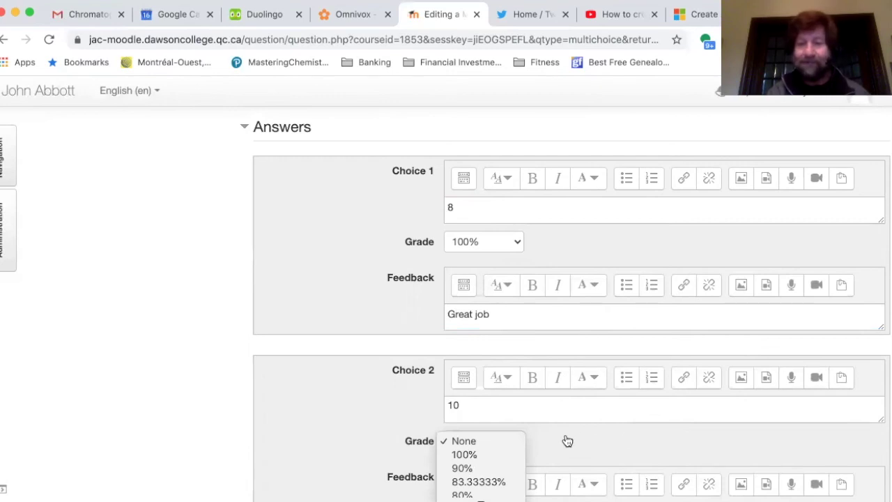
pyautogui.click(481, 440)
pyautogui.click(482, 440)
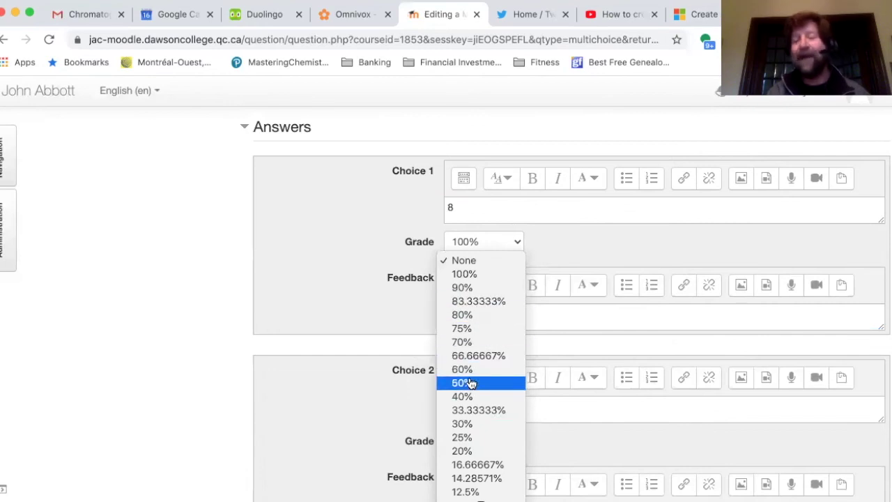
pyautogui.click(471, 384)
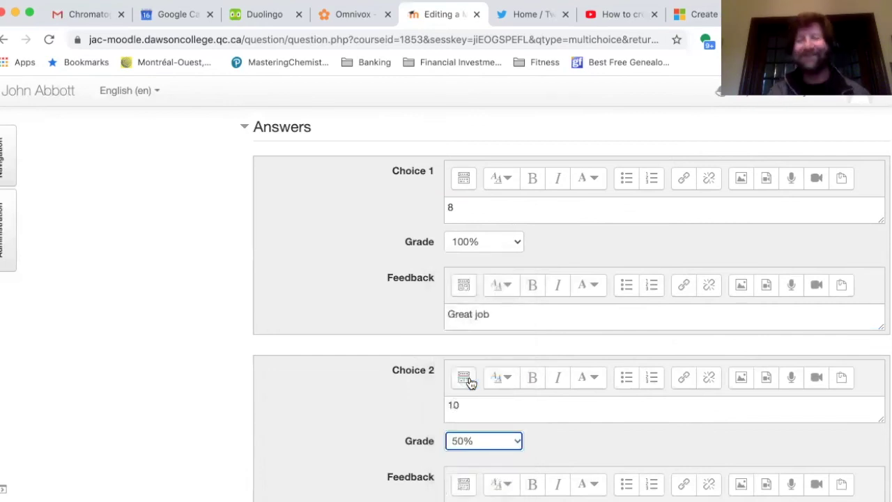
pyautogui.scroll(-5, 634, 408)
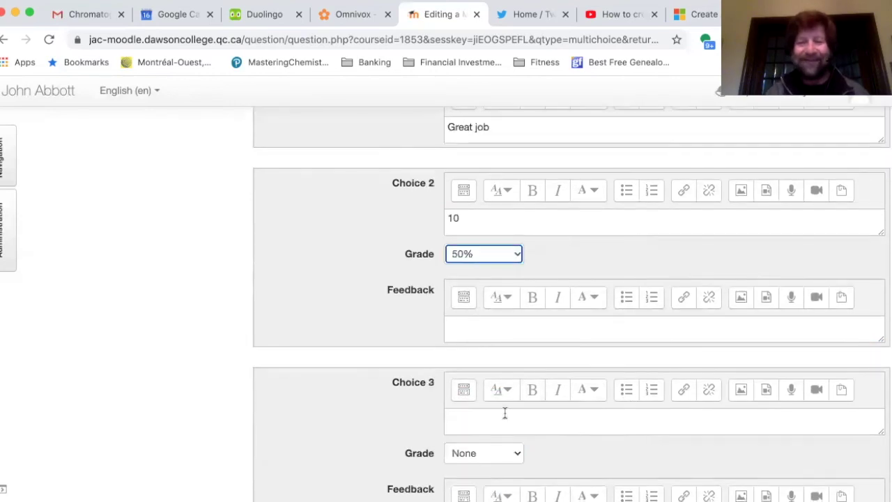
# Fill in Choice 3 with the answer 23 and keep its grade at None.
pyautogui.click(503, 416)
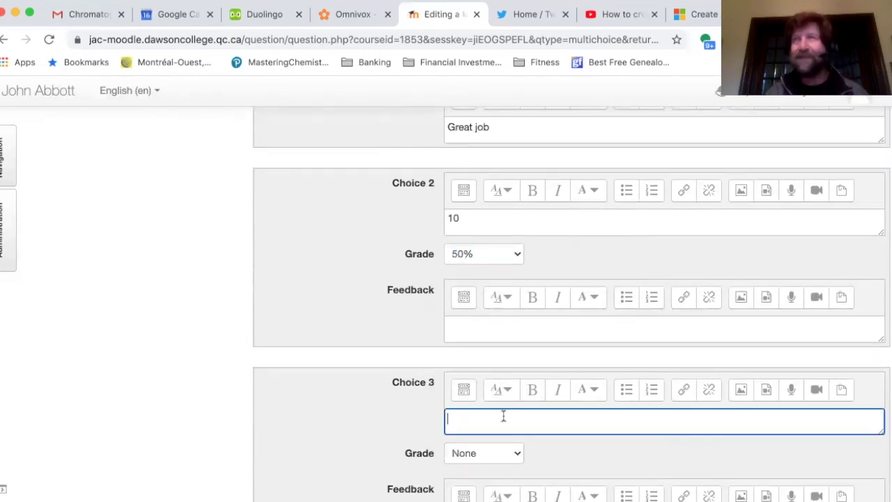
pyautogui.write('23')
pyautogui.click(506, 454)
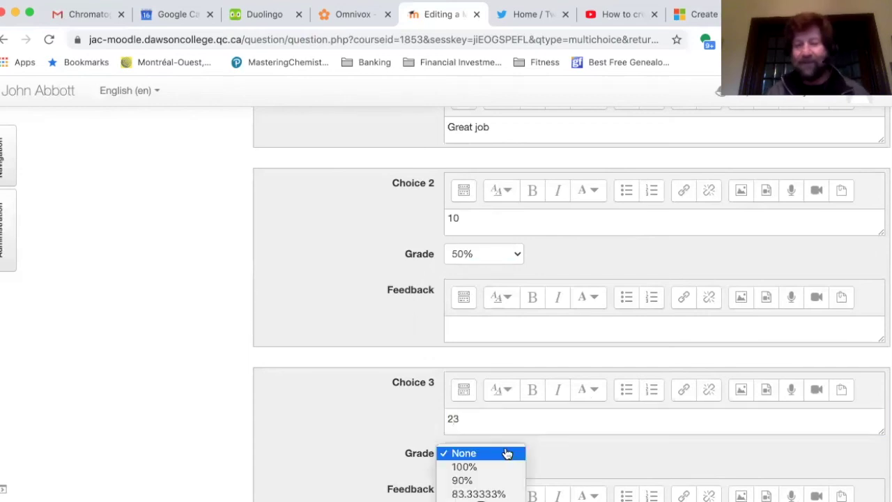
pyautogui.click(507, 454)
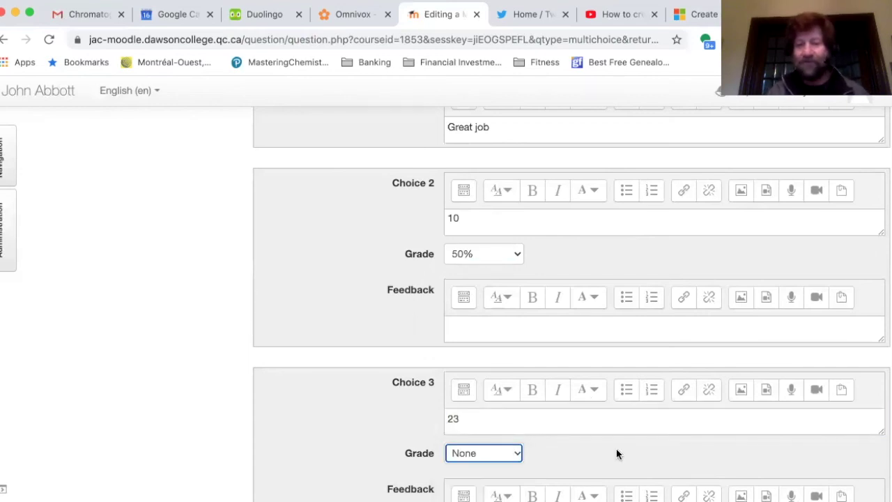
# Review the combined feedback messages for correct, partially correct and incorrect responses.
pyautogui.scroll(-5, 616, 450)
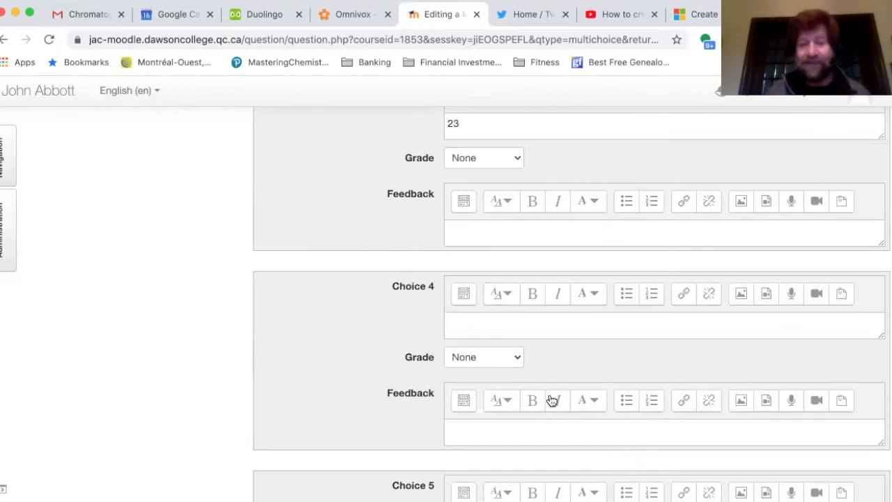
pyautogui.scroll(-5, 550, 400)
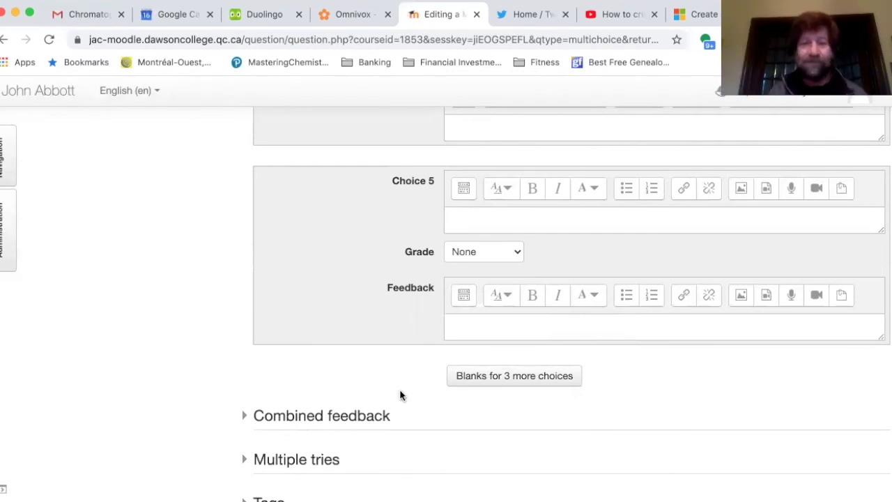
pyautogui.scroll(-3, 399, 389)
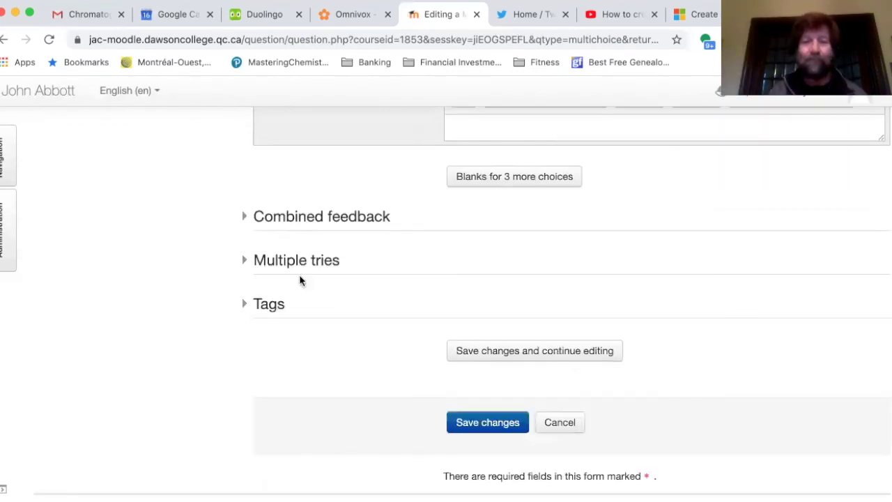
pyautogui.click(245, 219)
pyautogui.scroll(-1, 357, 339)
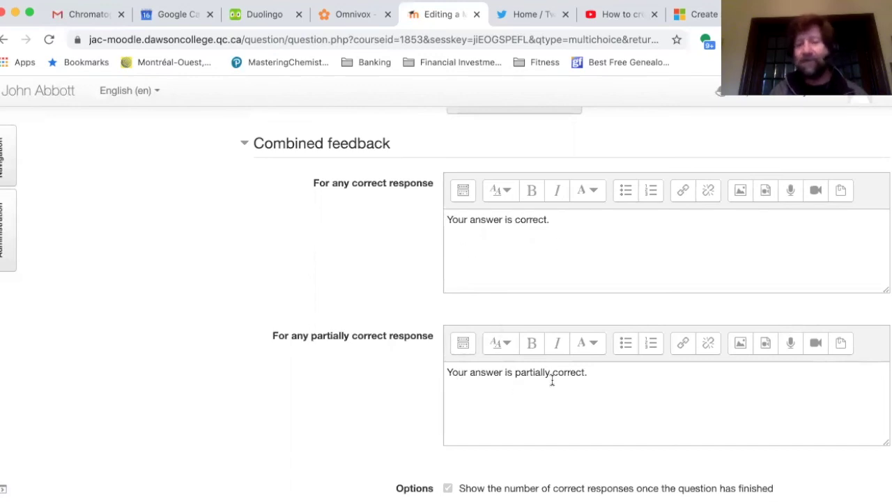
pyautogui.scroll(-5, 552, 381)
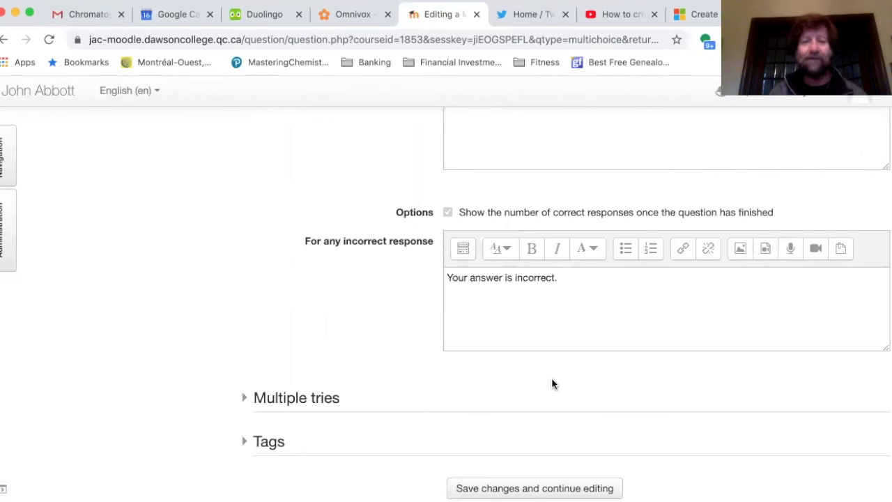
pyautogui.scroll(-3, 552, 383)
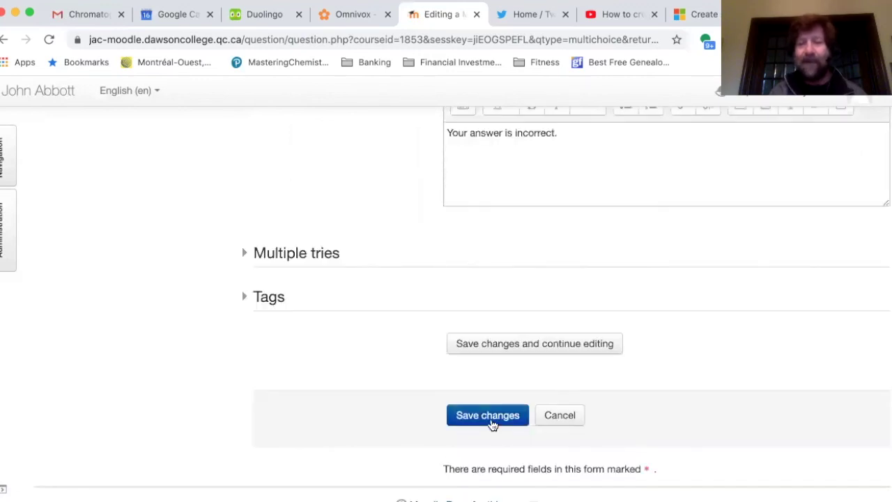
# Save the multiple choice question and preview it from the quiz's question list.
pyautogui.click(488, 416)
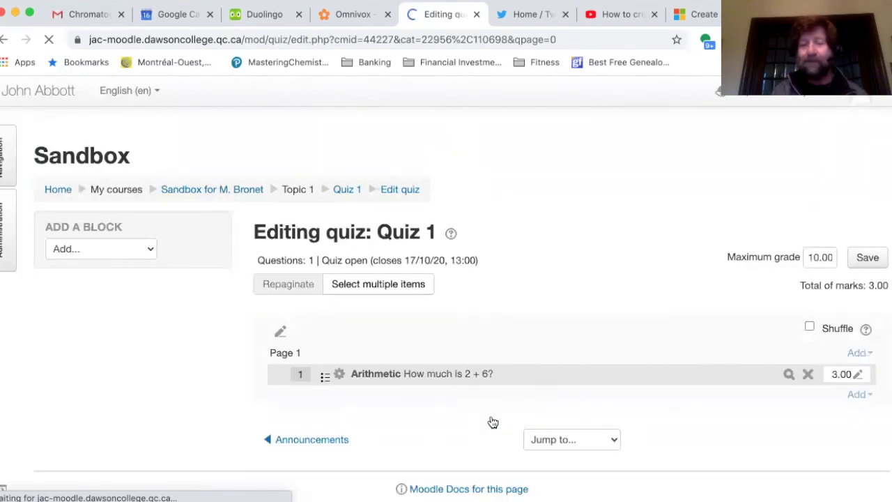
pyautogui.click(787, 375)
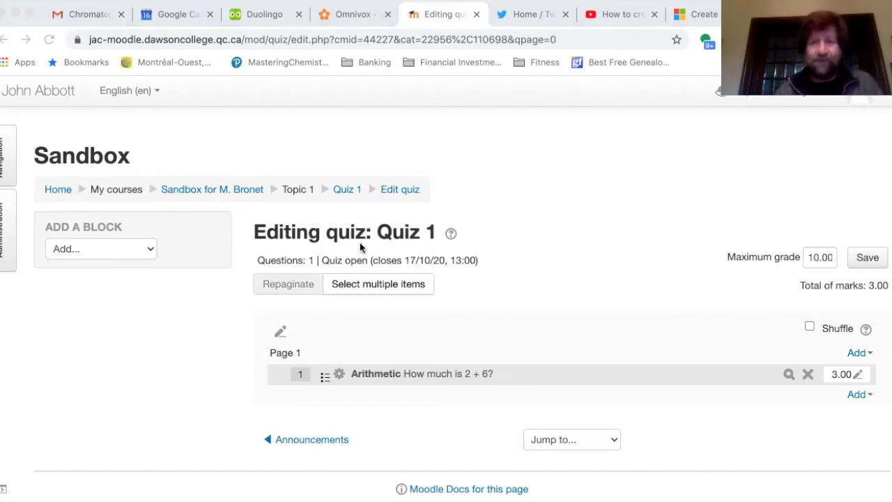
# Add a new True/False question to Quiz 1.
pyautogui.scroll(-1, 724, 418)
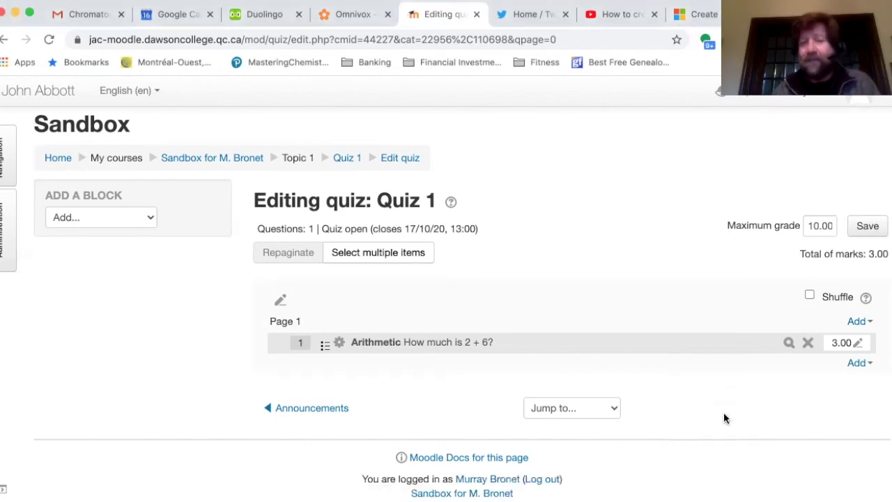
pyautogui.click(857, 343)
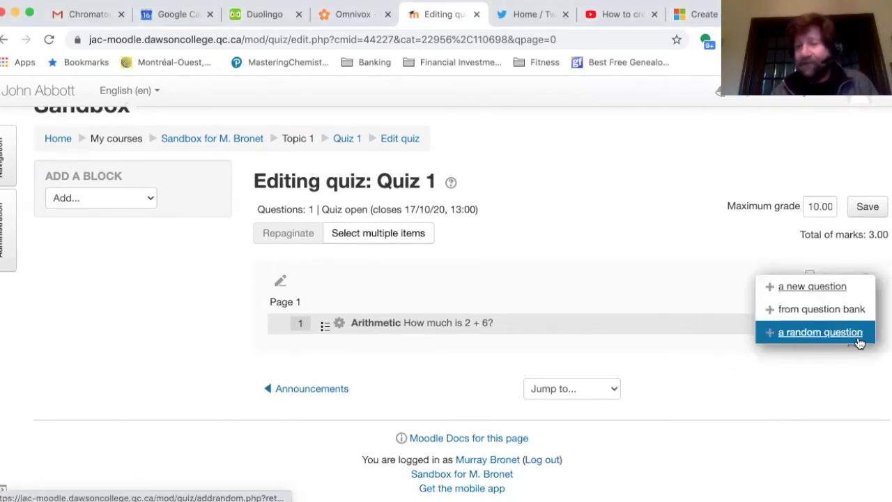
pyautogui.click(812, 286)
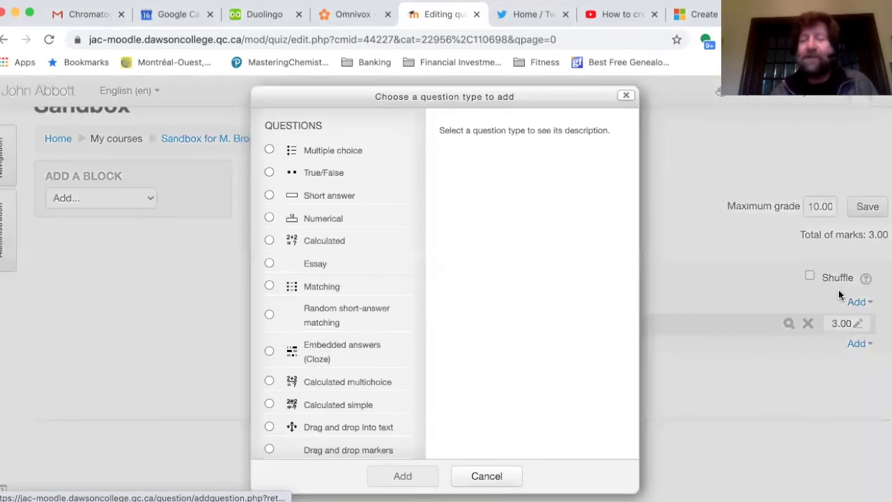
pyautogui.click(270, 172)
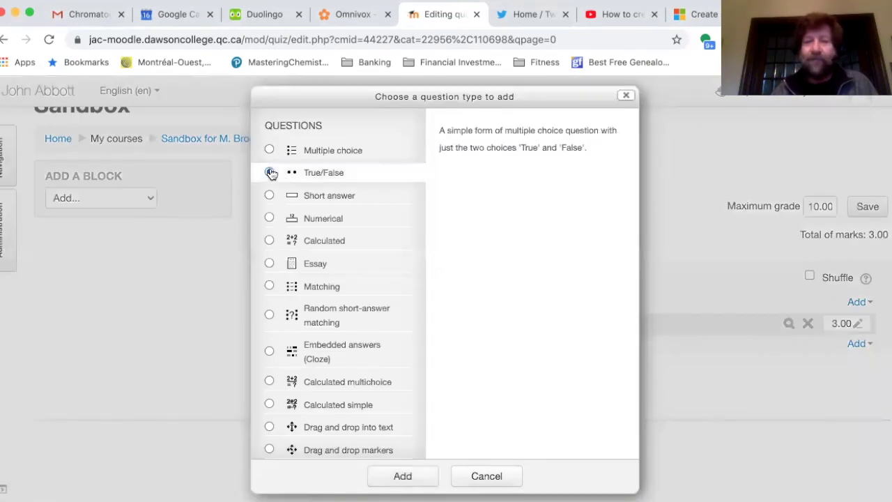
pyautogui.click(415, 478)
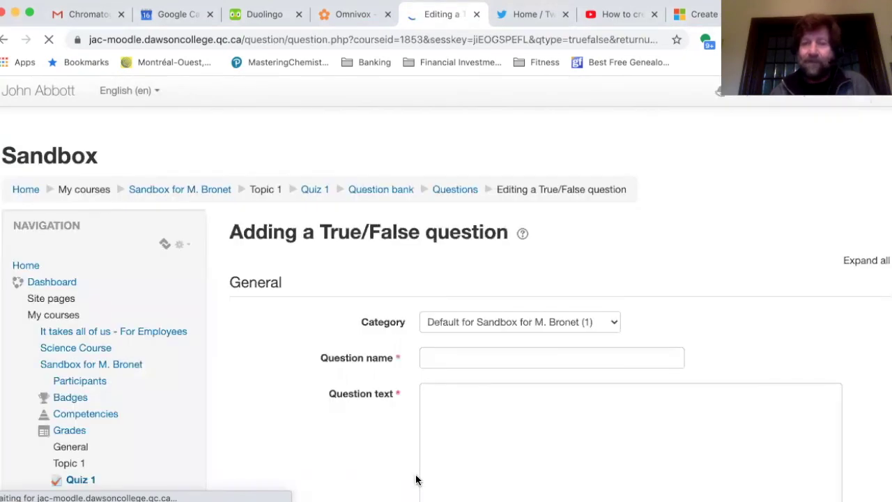
# Name the True/False question "Arithmetic 2".
pyautogui.click(455, 354)
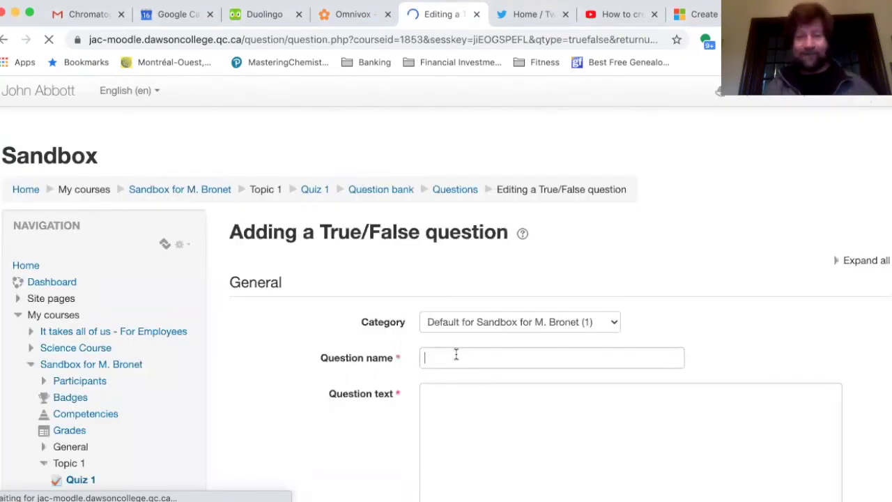
pyautogui.write('Arith')
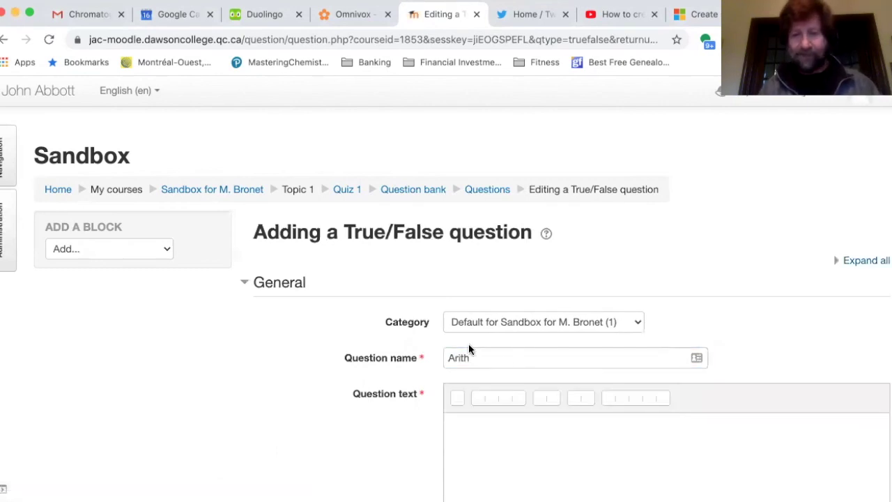
pyautogui.click(491, 353)
pyautogui.write('metic 2')
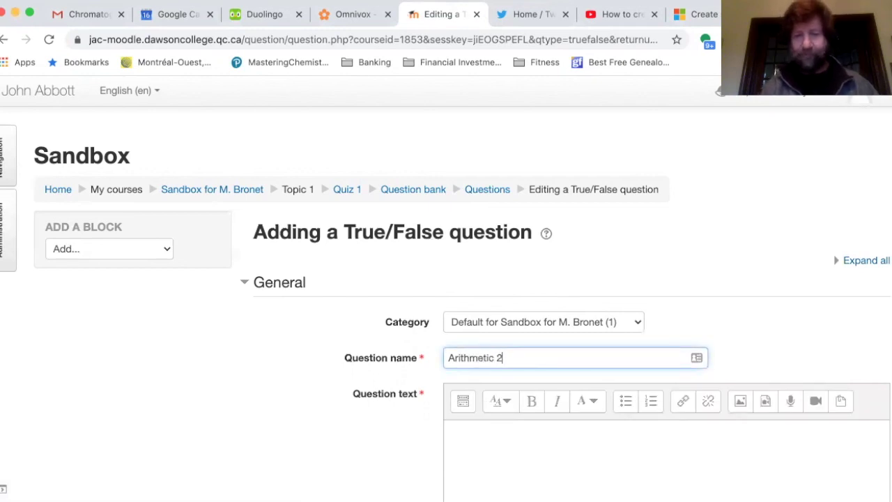
# Enter the question text "Is the Earth flat?".
pyautogui.click(518, 442)
pyautogui.scroll(-2, 518, 444)
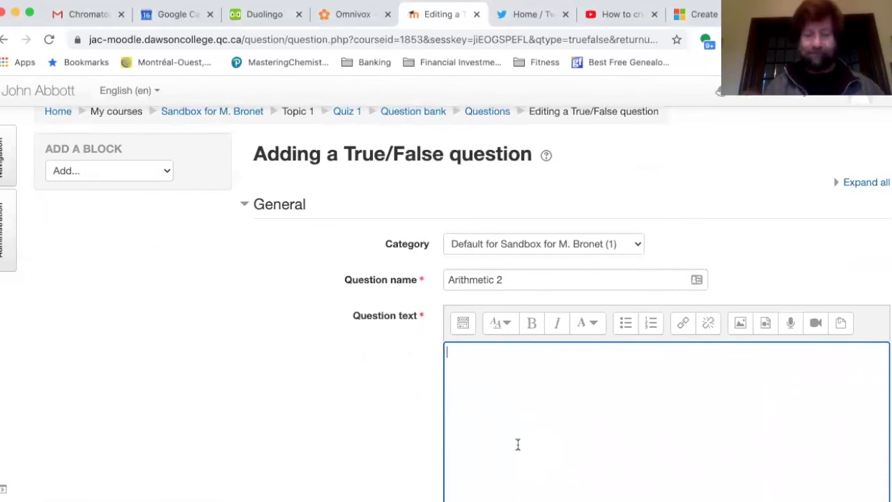
pyautogui.write('Is the ')
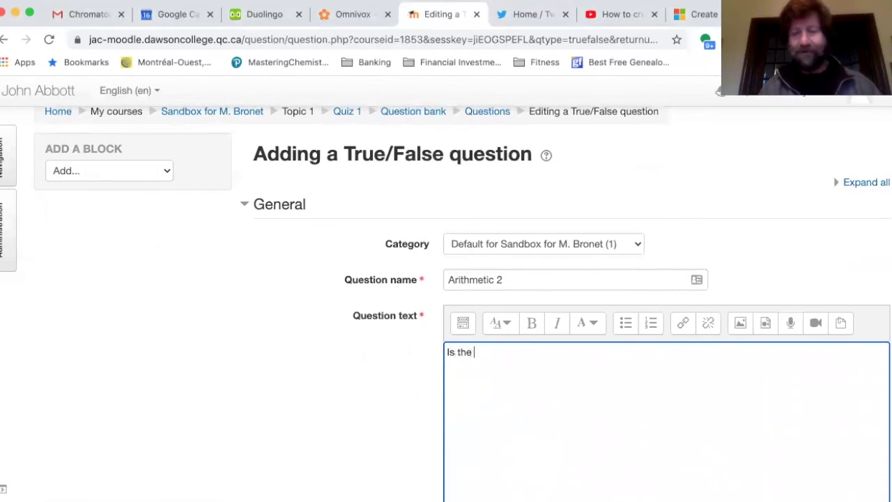
pyautogui.write('wor')
pyautogui.press('BackSpace')
pyautogui.press('BackSpace')
pyautogui.press('BackSpace')
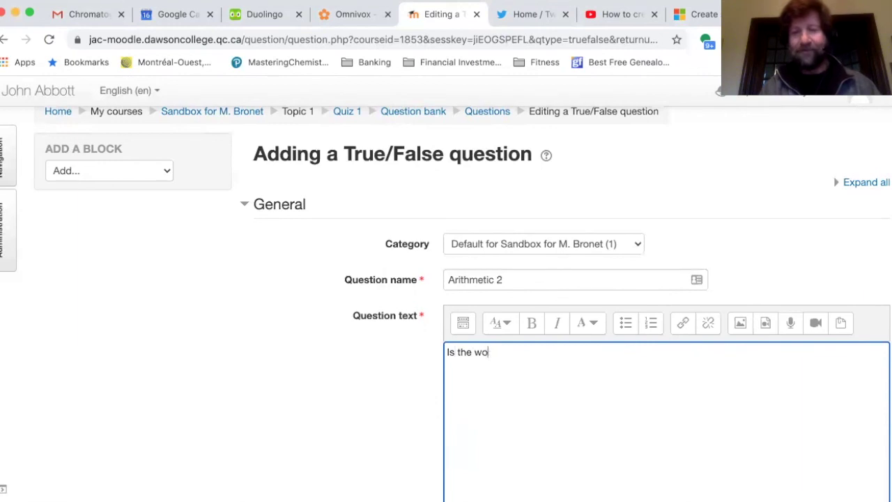
pyautogui.write('Earth ')
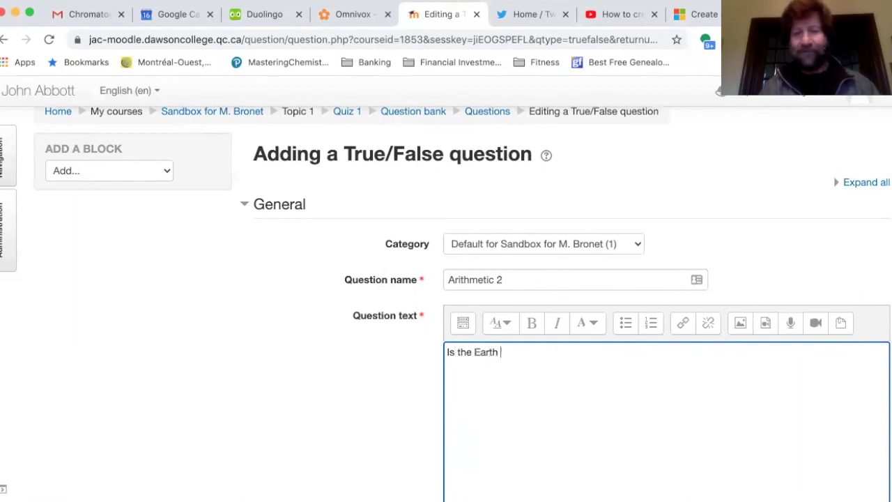
pyautogui.write('flat?')
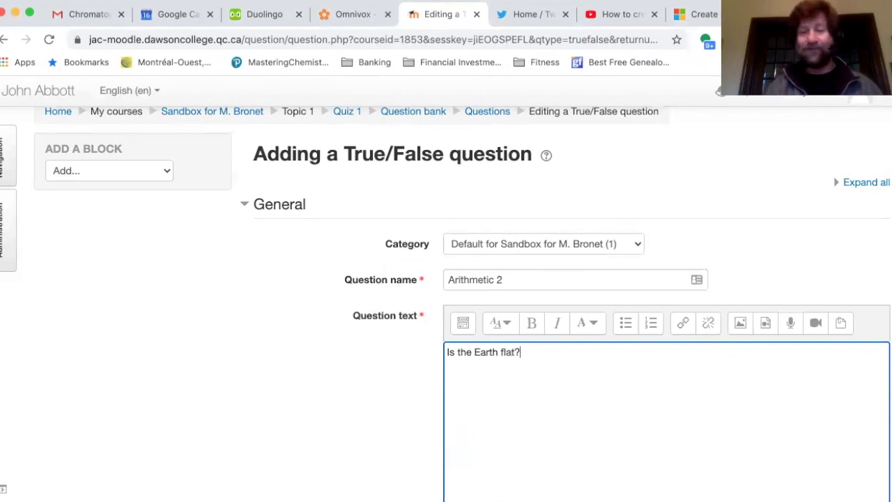
# Set the True/False question's default mark to 2 and keep False as the correct answer.
pyautogui.scroll(-5, 578, 433)
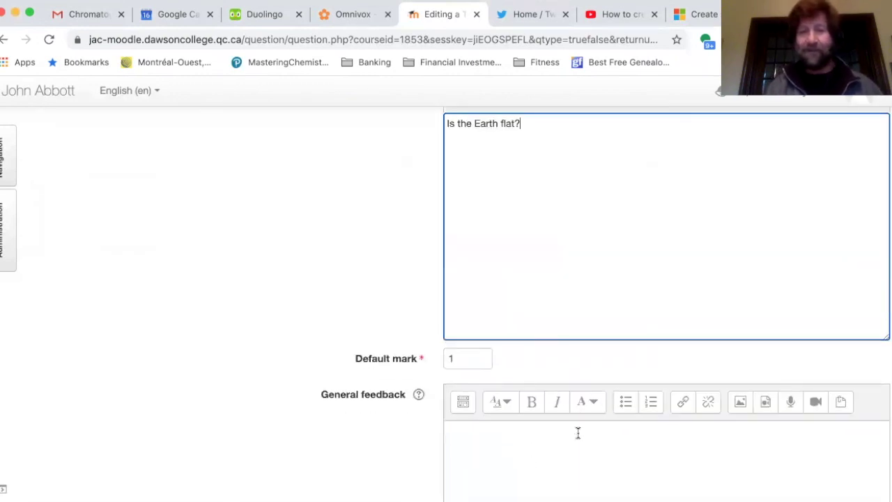
pyautogui.doubleClick(461, 333)
pyautogui.press('BackSpace')
pyautogui.write('2')
pyautogui.scroll(-7, 505, 469)
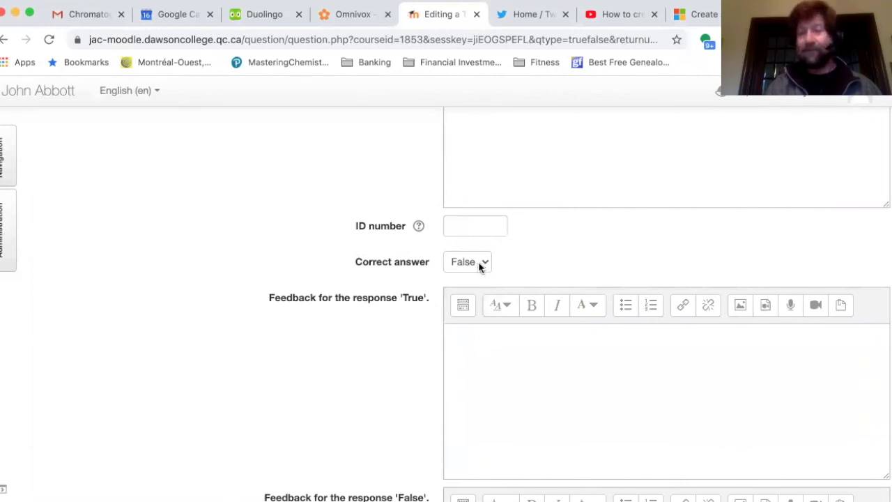
pyautogui.click(480, 269)
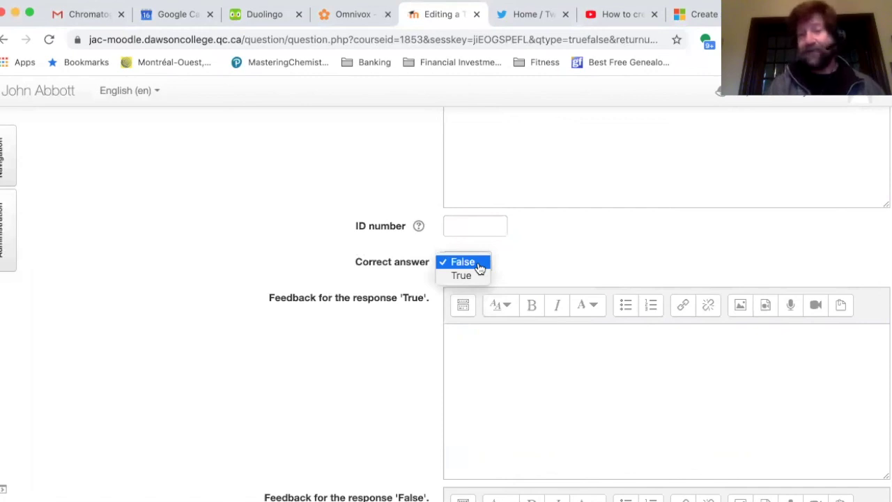
pyautogui.click(542, 248)
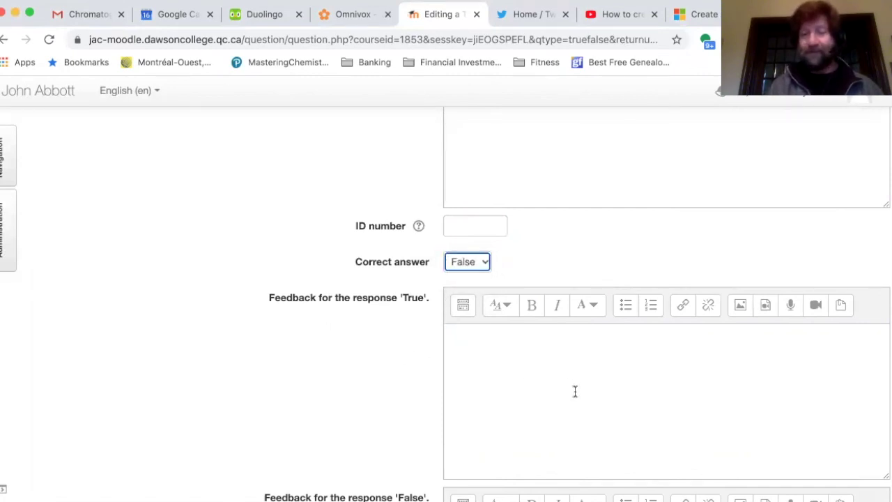
# Check the penalty under the multiple tries settings and save the question while staying in its editing form.
pyautogui.scroll(-4, 573, 387)
pyautogui.scroll(-5, 575, 391)
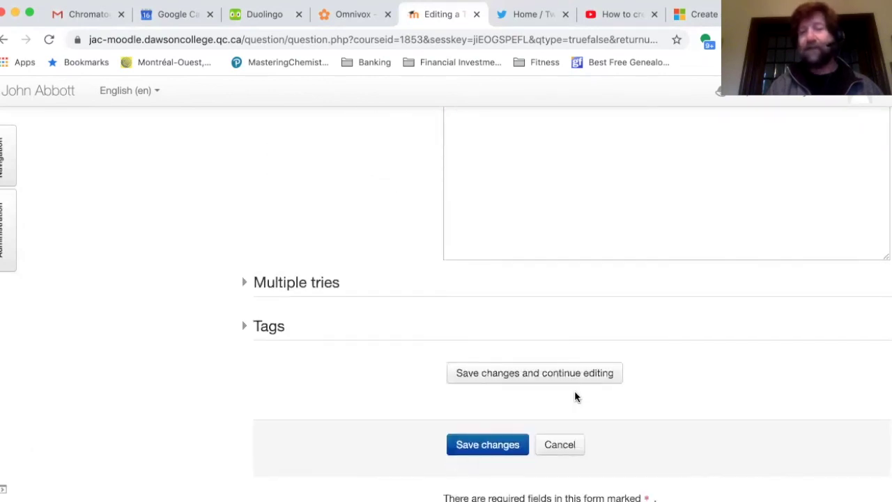
pyautogui.click(245, 282)
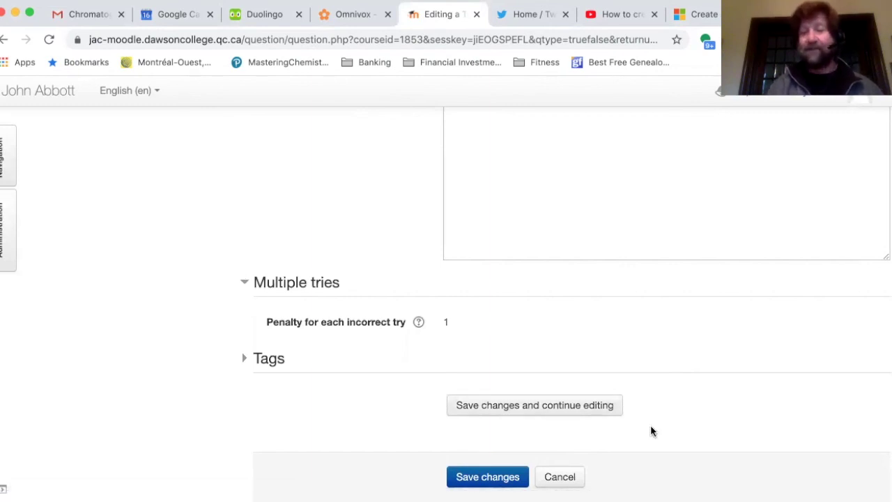
pyautogui.scroll(-2, 641, 418)
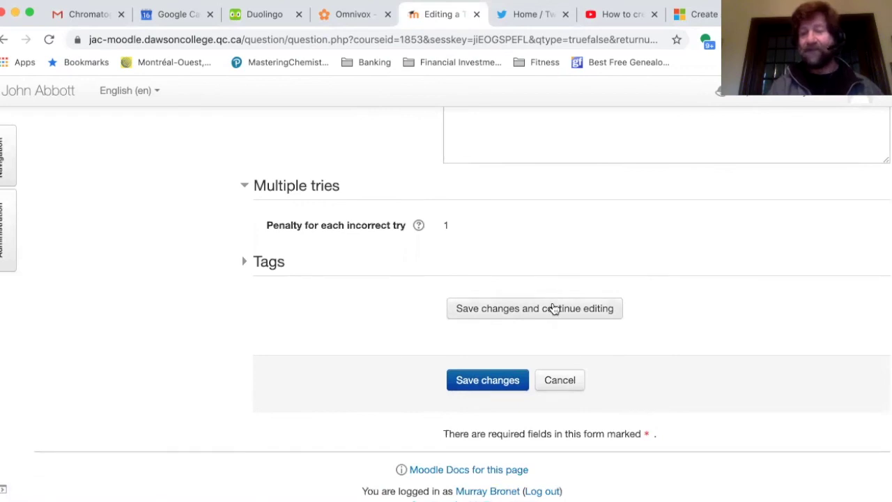
pyautogui.click(552, 309)
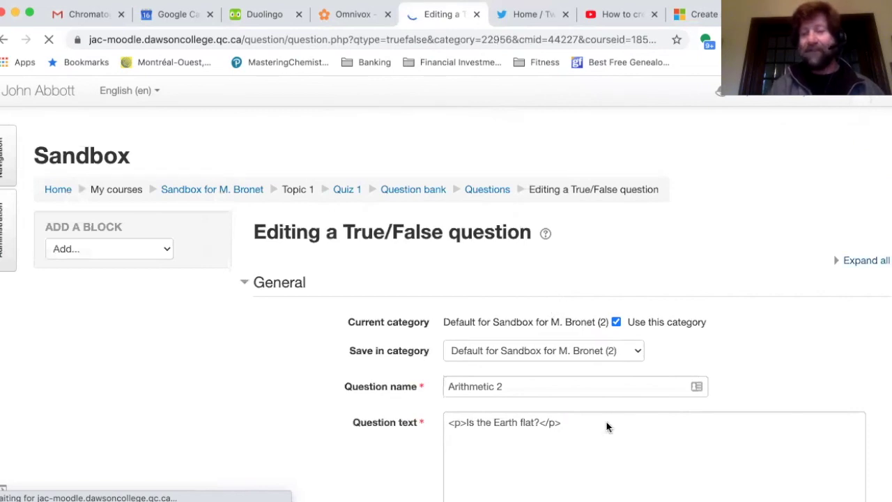
# Save the True/False question and return to the Quiz 1 editing page.
pyautogui.scroll(-2, 606, 421)
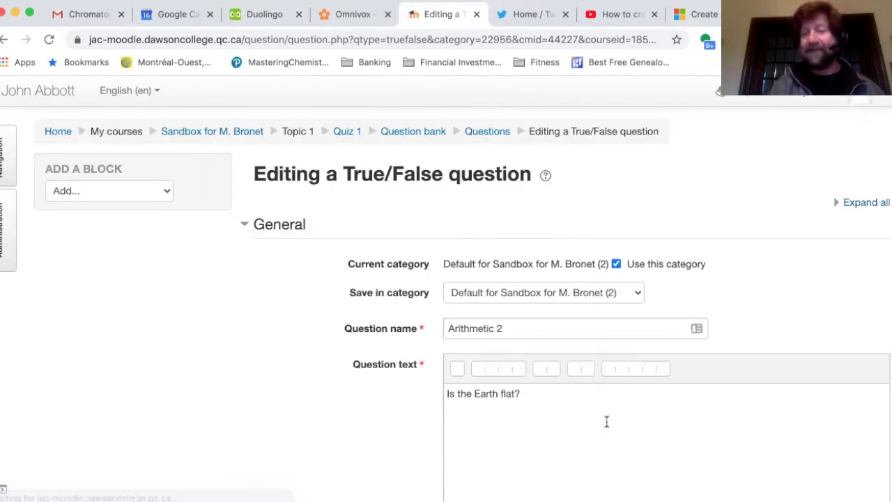
pyautogui.scroll(-15, 606, 421)
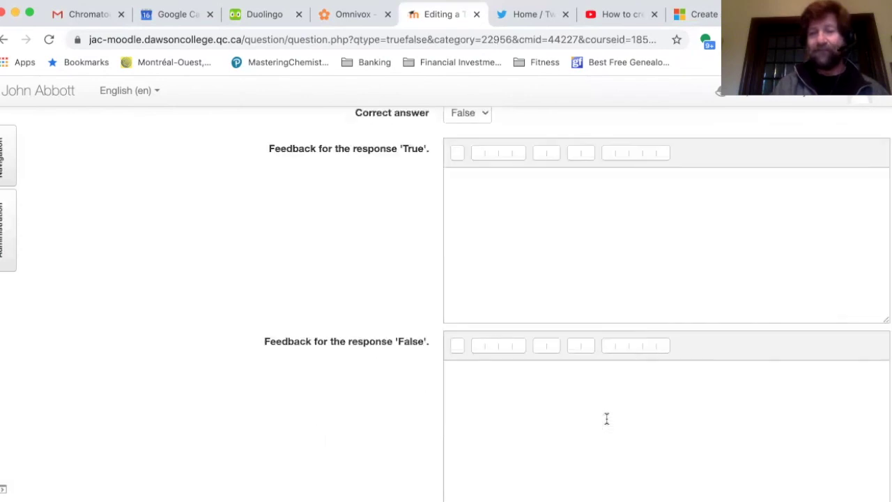
pyautogui.click(489, 344)
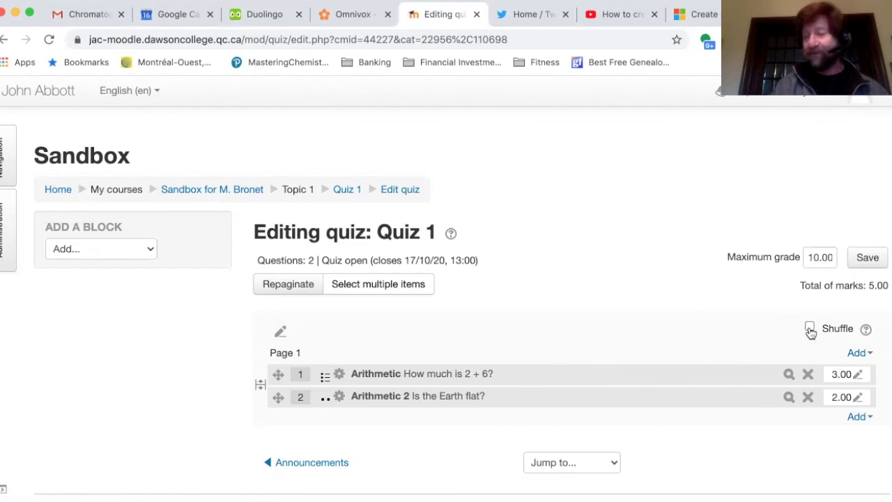
# Read the help on shuffling, close it, and enable Shuffle for the Page 1 section of Quiz 1.
pyautogui.click(866, 329)
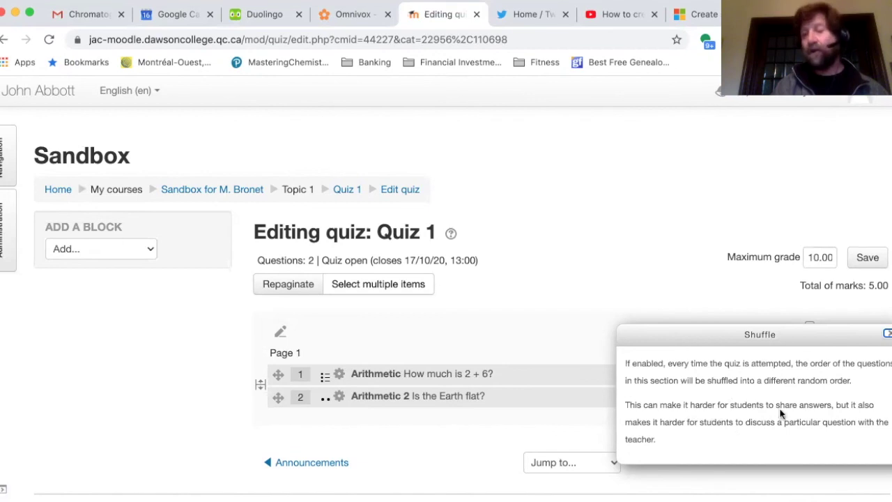
pyautogui.click(888, 334)
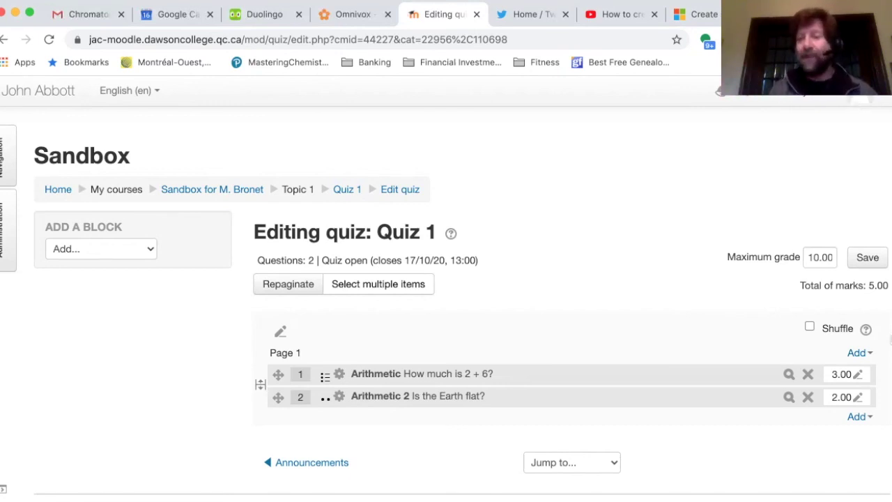
pyautogui.click(810, 327)
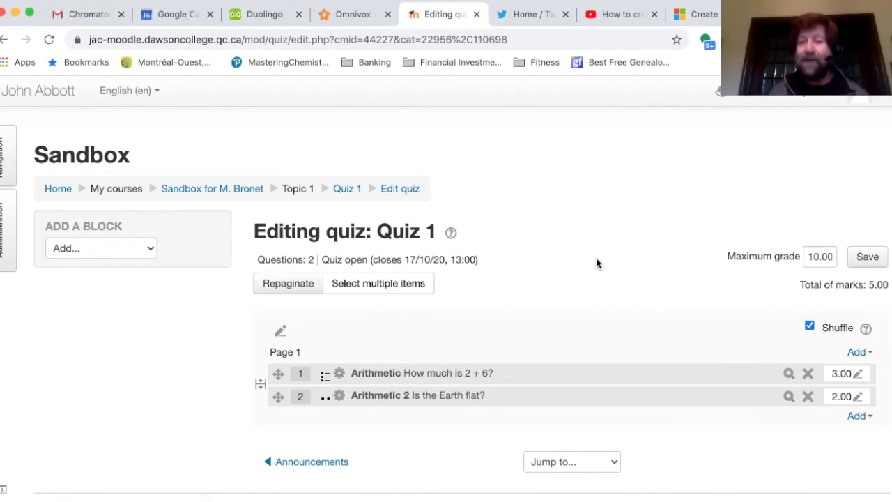
# Review the question types available for a new question at the end of Page 1, then close the list without adding one.
pyautogui.scroll(-2, 596, 261)
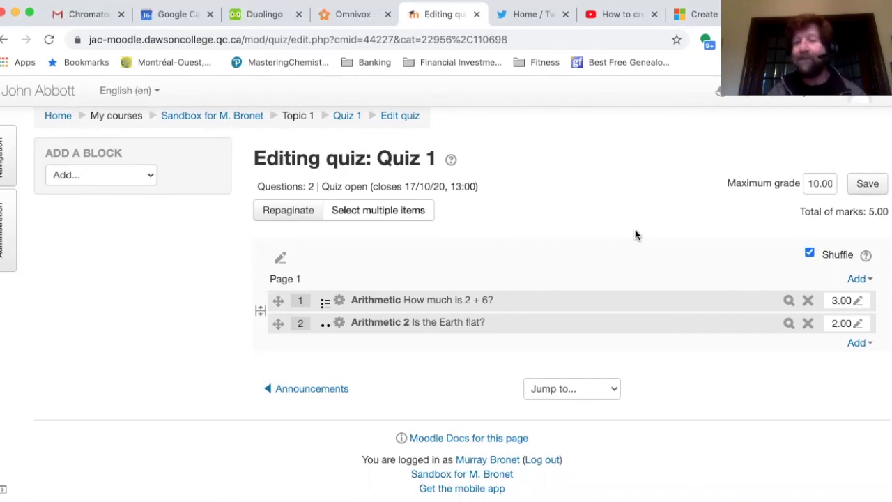
pyautogui.click(858, 343)
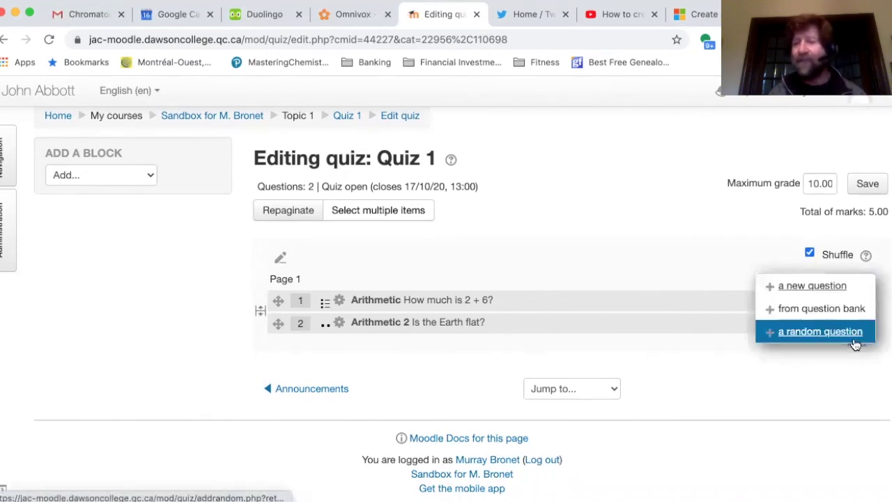
pyautogui.click(823, 285)
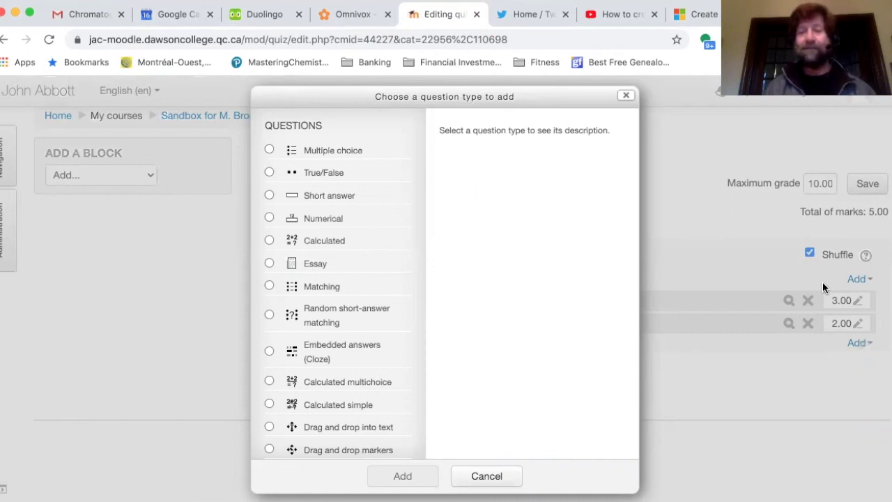
pyautogui.click(487, 477)
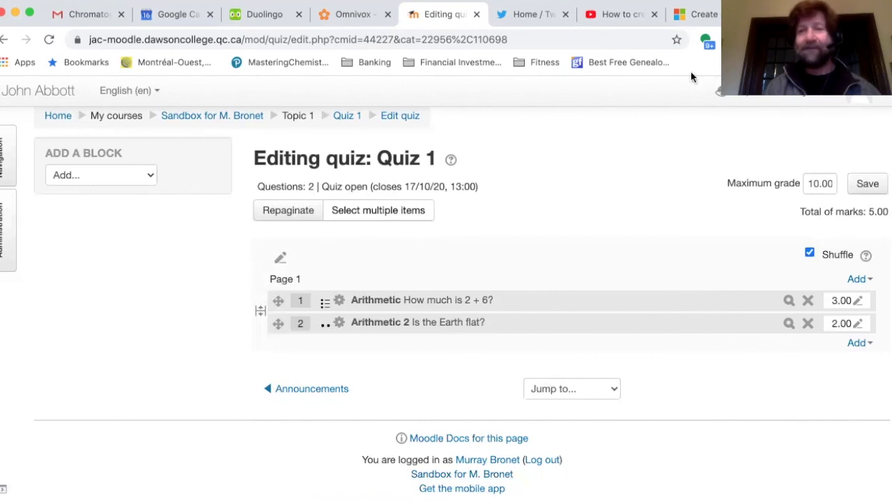